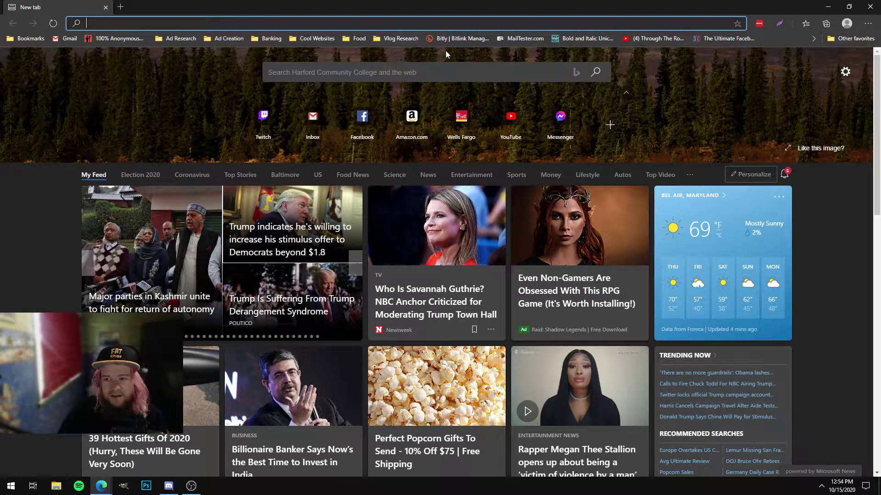
Open the Canva website home page
{"action": "left_click", "coordinate": [813, 39]}
{"action": "left_click", "coordinate": [814, 38]}
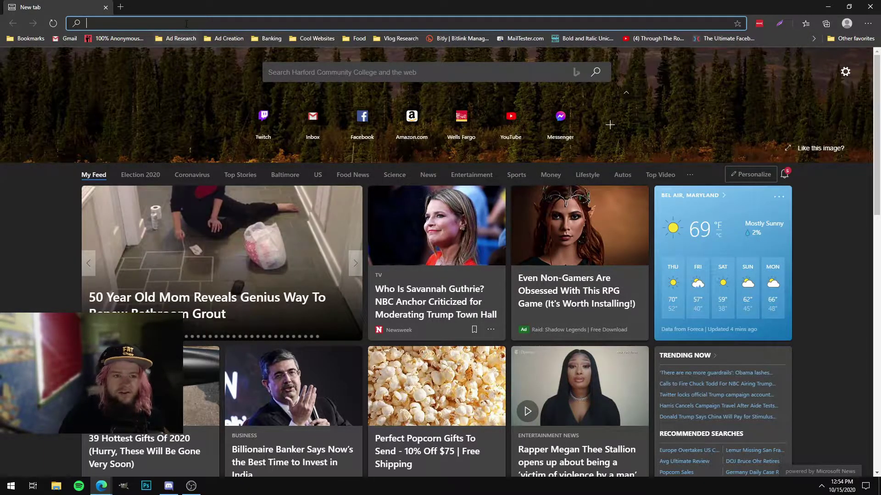
{"action": "type", "text": "can"}
{"action": "key", "text": "Return"}
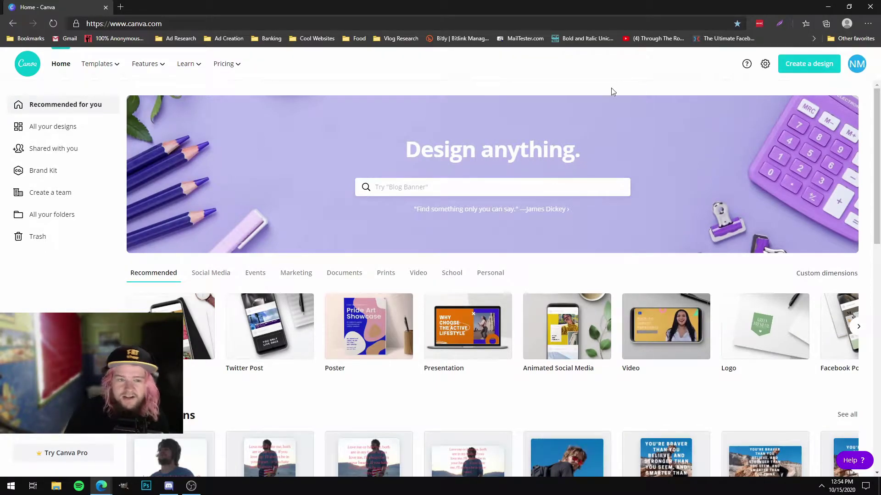
Search the design types for "youtube" and choose Tutorial YouTube Thumbnail
{"action": "left_click", "coordinate": [409, 195]}
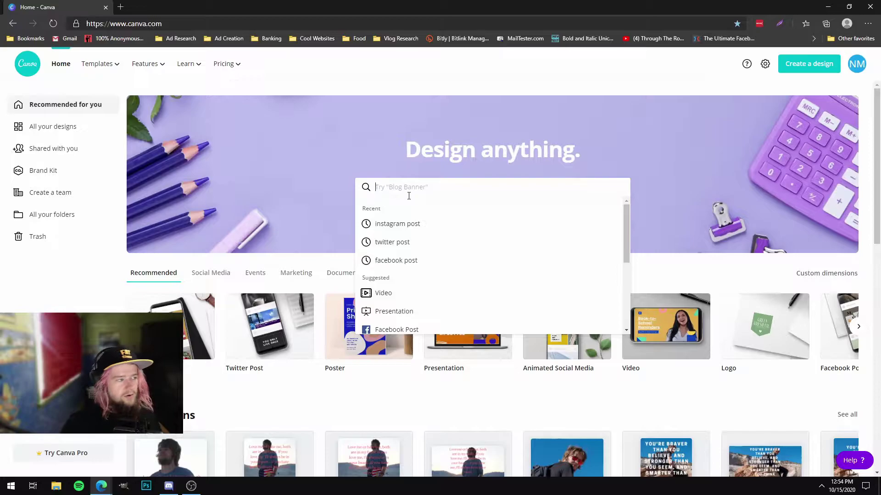
{"action": "type", "text": "youtube"}
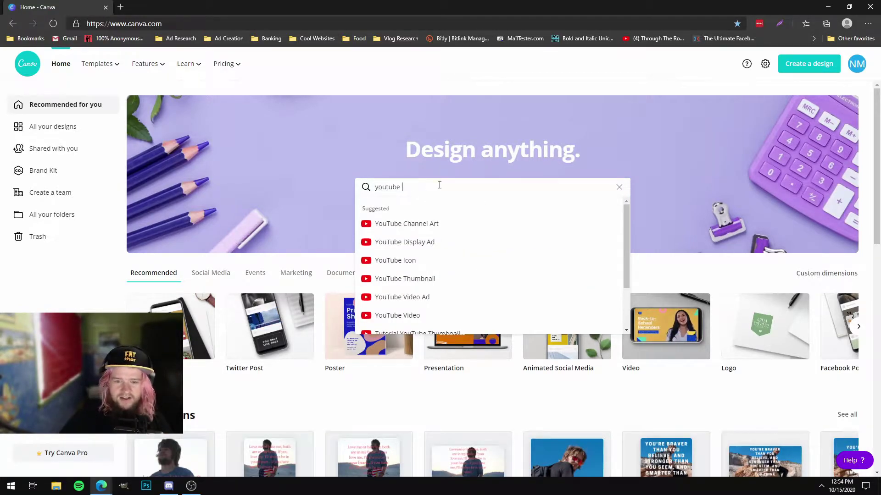
{"action": "scroll", "coordinate": [458, 264], "scroll_direction": "down", "scroll_amount": 1}
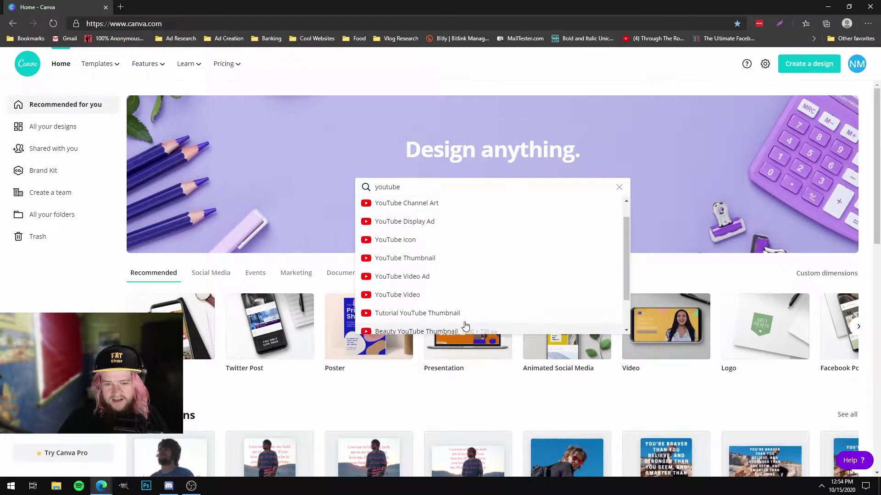
{"action": "scroll", "coordinate": [478, 318], "scroll_direction": "down", "scroll_amount": 2}
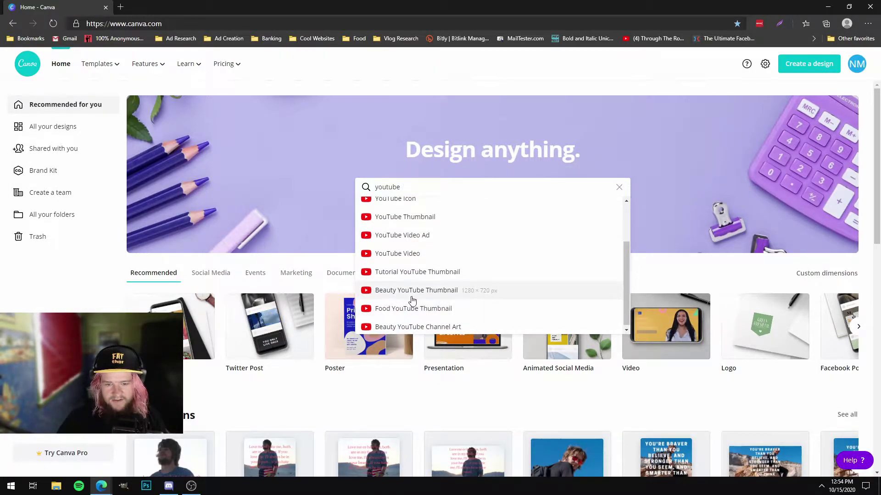
{"action": "left_click", "coordinate": [419, 273]}
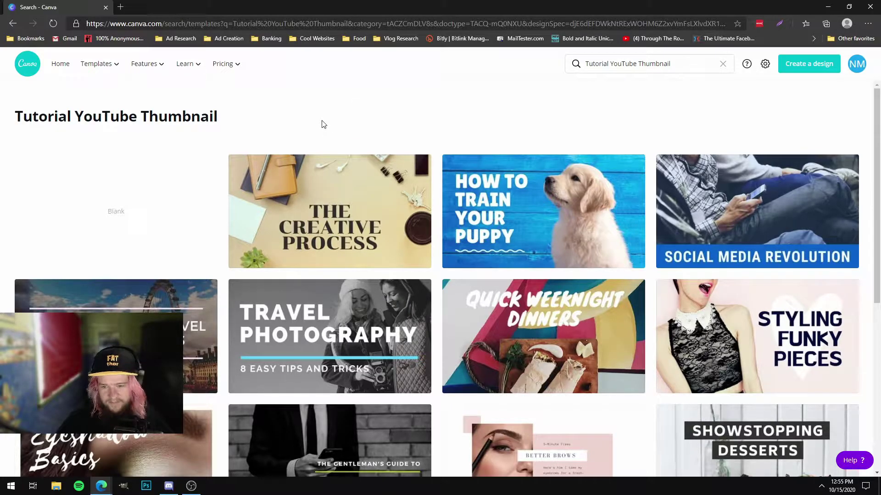
Browse the Tutorial YouTube Thumbnail templates and open "The Creative Process" template for editing
{"action": "scroll", "coordinate": [349, 175], "scroll_direction": "down", "scroll_amount": 3}
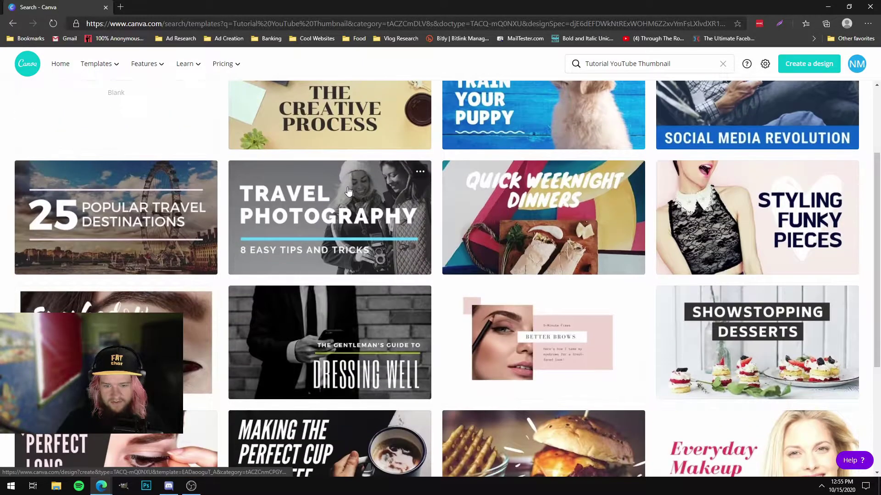
{"action": "scroll", "coordinate": [349, 190], "scroll_direction": "up", "scroll_amount": 3}
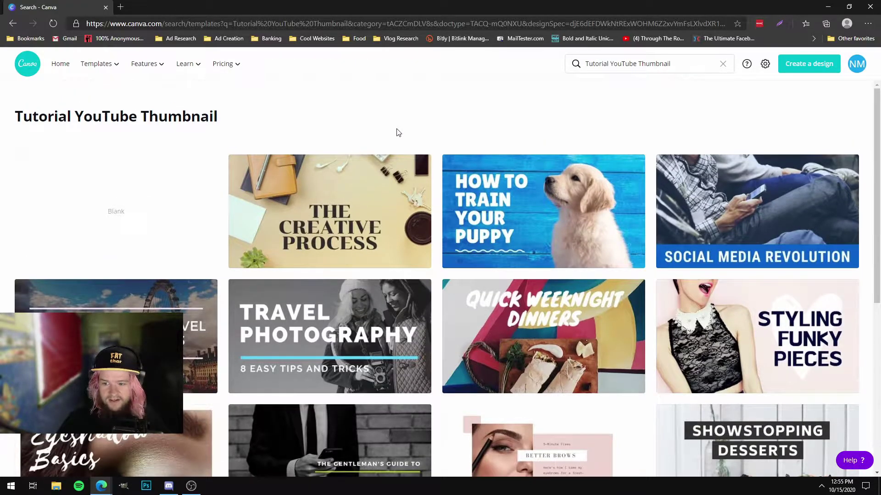
{"action": "scroll", "coordinate": [398, 133], "scroll_direction": "down", "scroll_amount": 6}
{"action": "scroll", "coordinate": [385, 157], "scroll_direction": "down", "scroll_amount": 2}
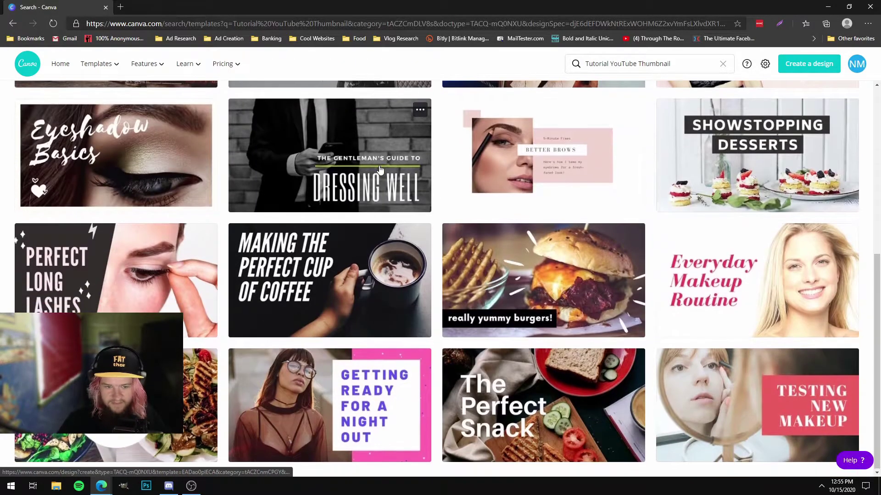
{"action": "scroll", "coordinate": [373, 234], "scroll_direction": "up", "scroll_amount": 1}
{"action": "scroll", "coordinate": [372, 234], "scroll_direction": "down", "scroll_amount": 1}
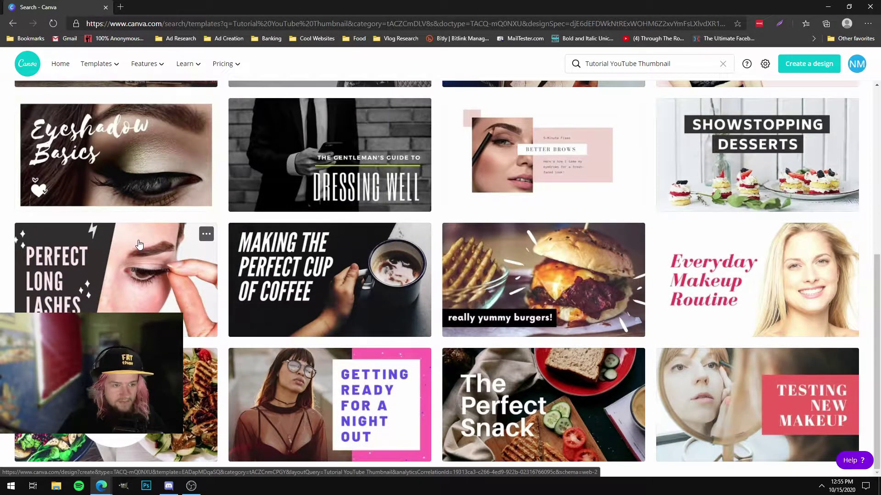
{"action": "scroll", "coordinate": [139, 244], "scroll_direction": "up", "scroll_amount": 3}
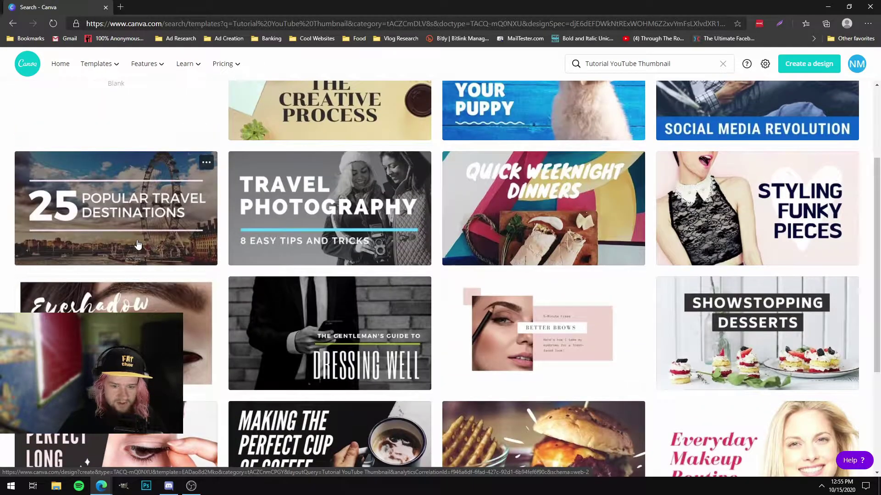
{"action": "scroll", "coordinate": [138, 244], "scroll_direction": "up", "scroll_amount": 2}
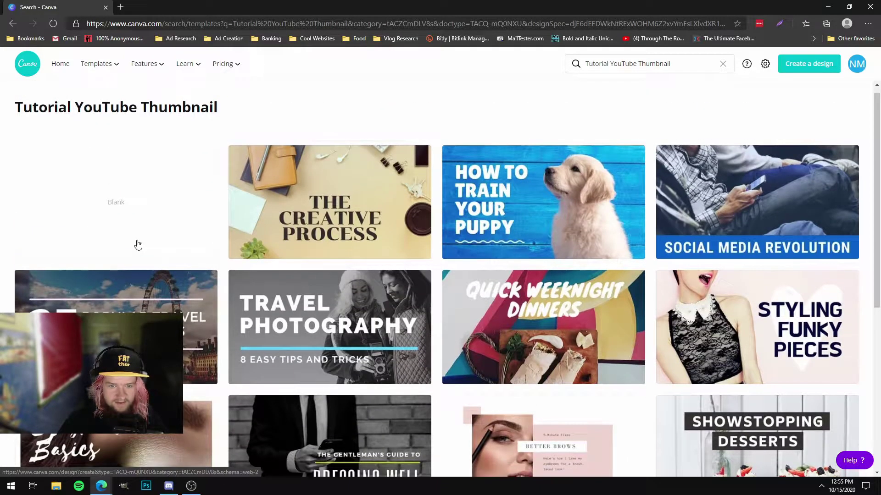
{"action": "left_click", "coordinate": [339, 212]}
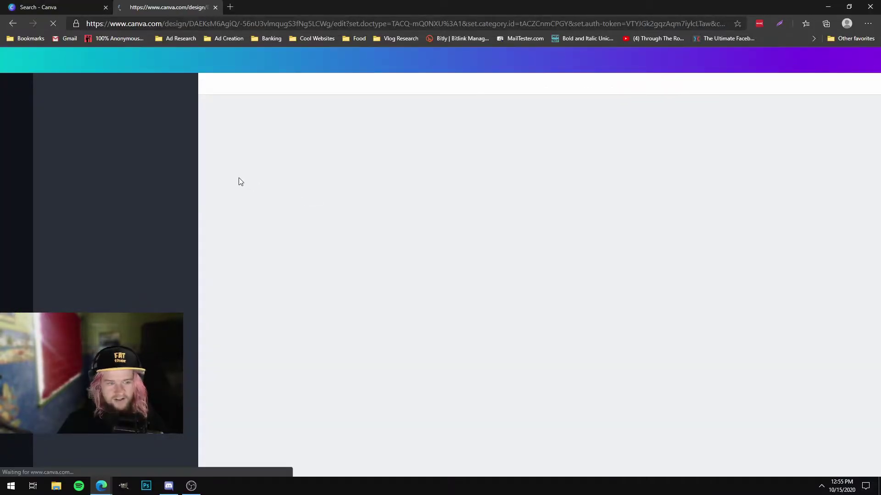
{"action": "key", "text": "alt+Tab"}
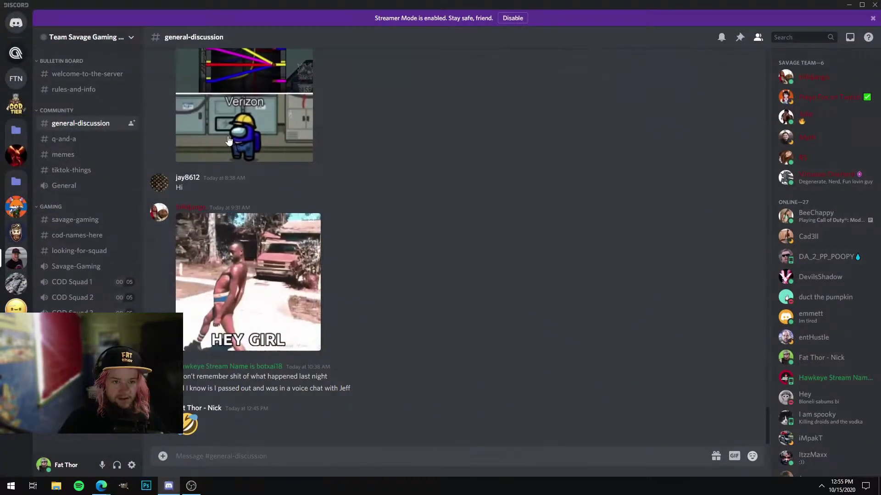
{"action": "key", "text": "alt+Tab"}
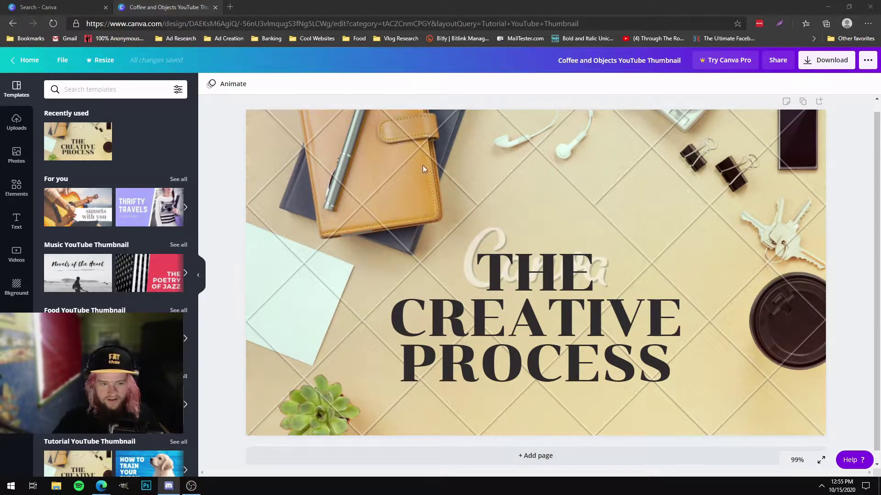
{"action": "left_click", "coordinate": [212, 129]}
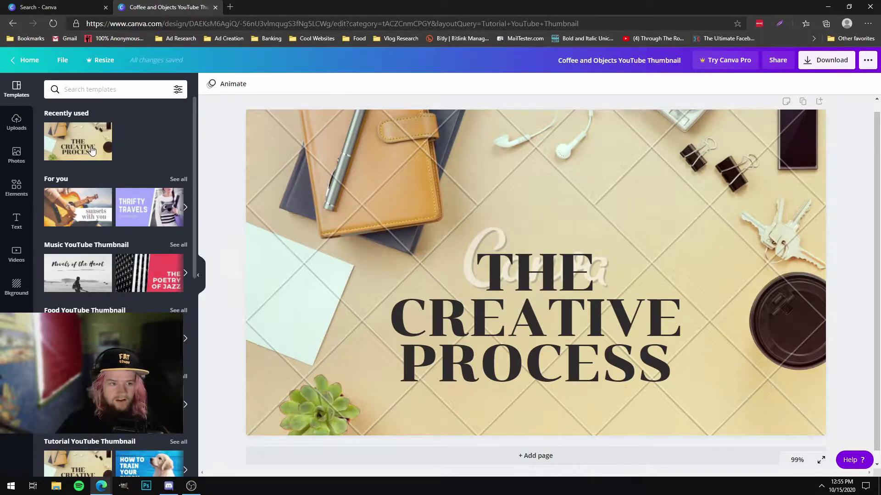
Replace the template's title text with "HOW TO MAKE SOCIAL MEDIA GRAPHICS FREE"
{"action": "left_click", "coordinate": [526, 269]}
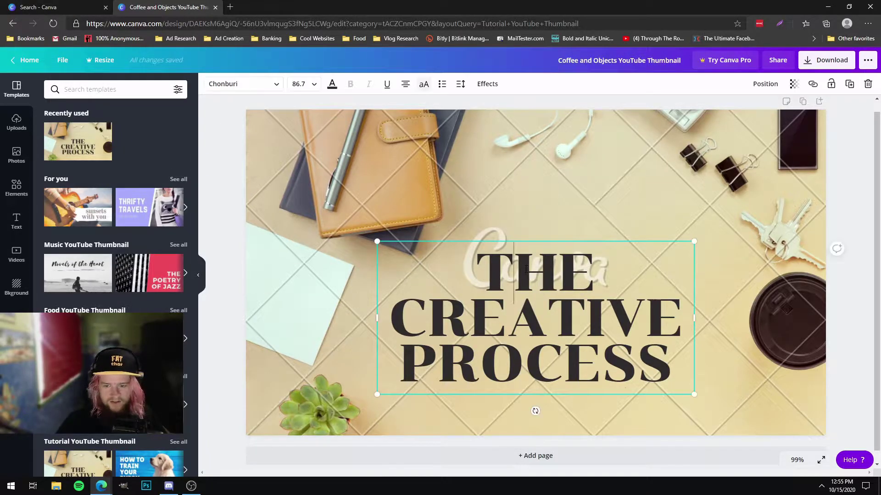
{"action": "left_click_drag", "start_coordinate": [489, 270], "coordinate": [669, 352]}
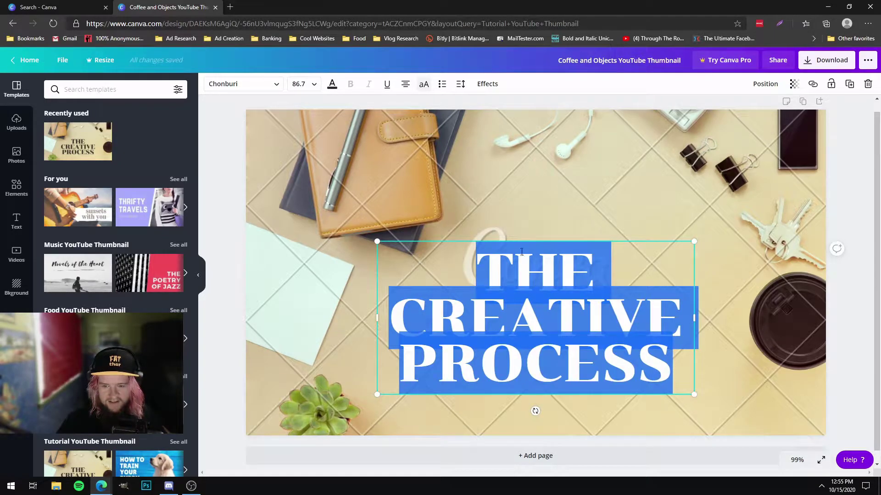
{"action": "type", "text": "H"}
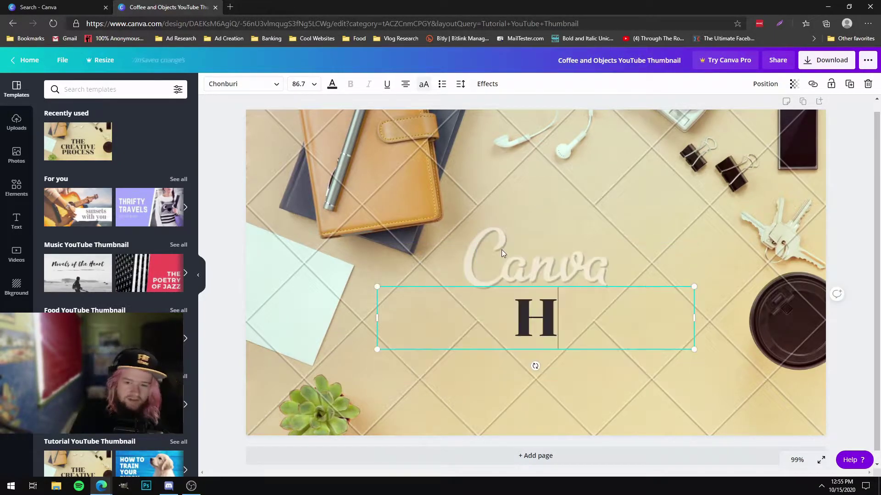
{"action": "type", "text": "OW TO MAKE"}
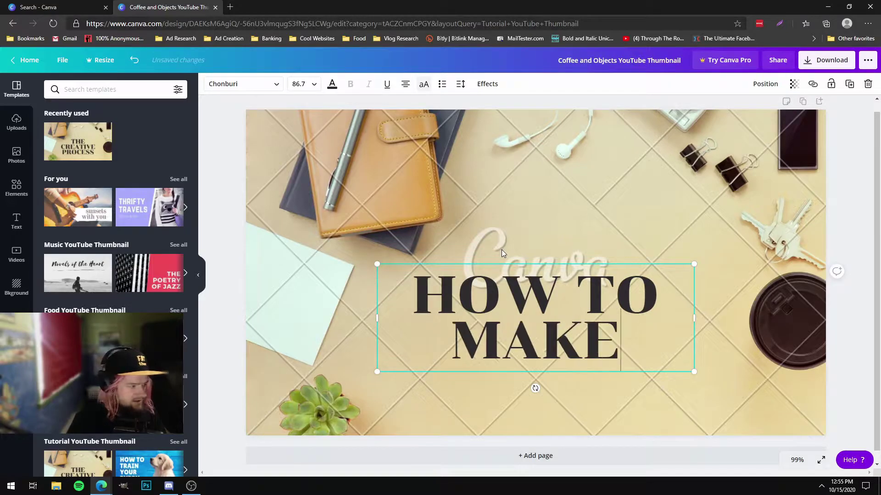
{"action": "type", "text": " SOCIAL MED"}
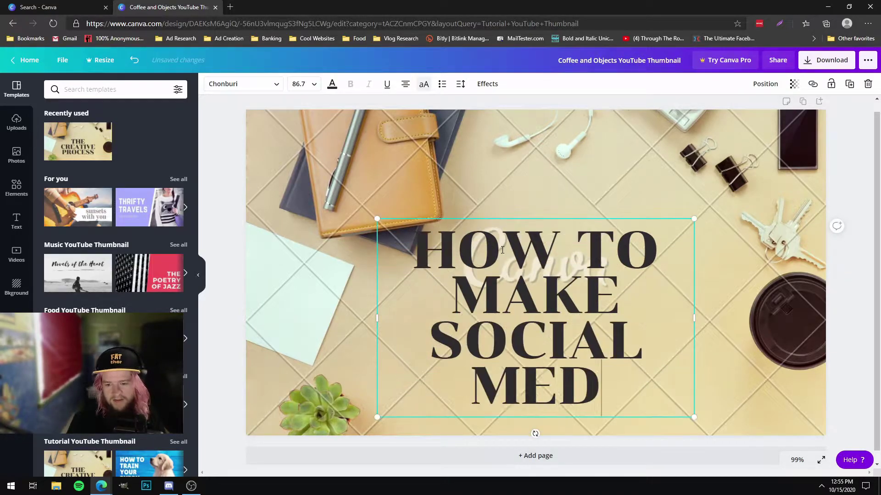
{"action": "type", "text": "IA GRAP"}
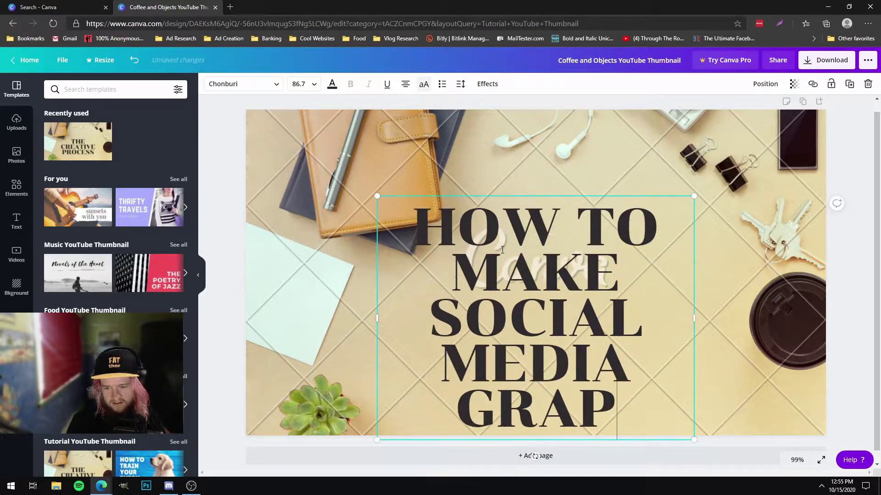
{"action": "type", "text": "HICS FREE"}
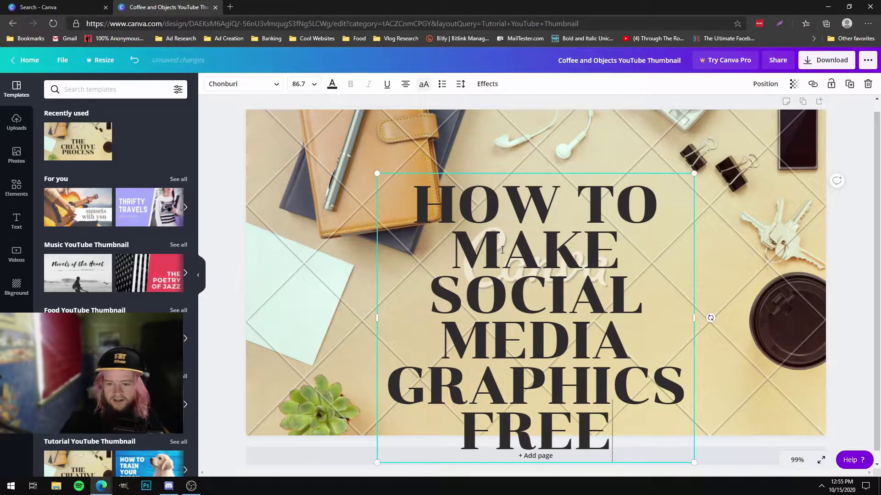
Fit the title text box inside the thumbnail at font size 92.2 and colour the text white
{"action": "left_click_drag", "start_coordinate": [685, 443], "coordinate": [690, 417]}
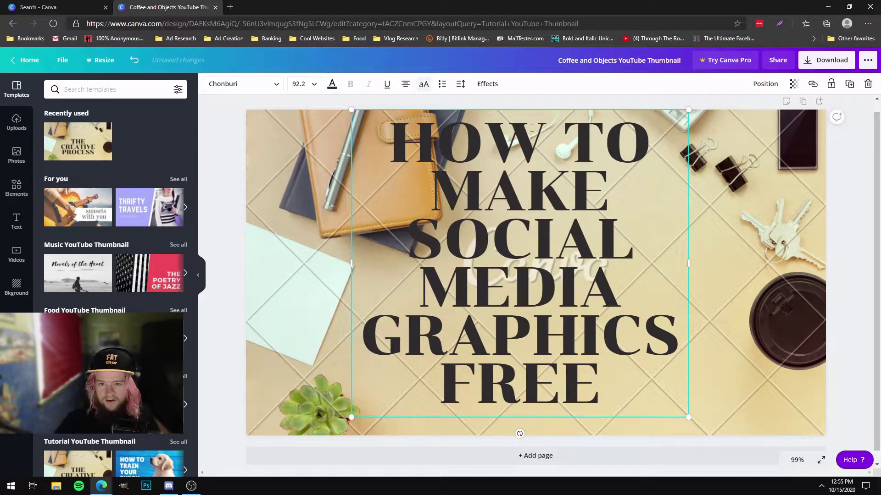
{"action": "left_click_drag", "start_coordinate": [431, 141], "coordinate": [436, 150]}
{"action": "left_click", "coordinate": [332, 84]}
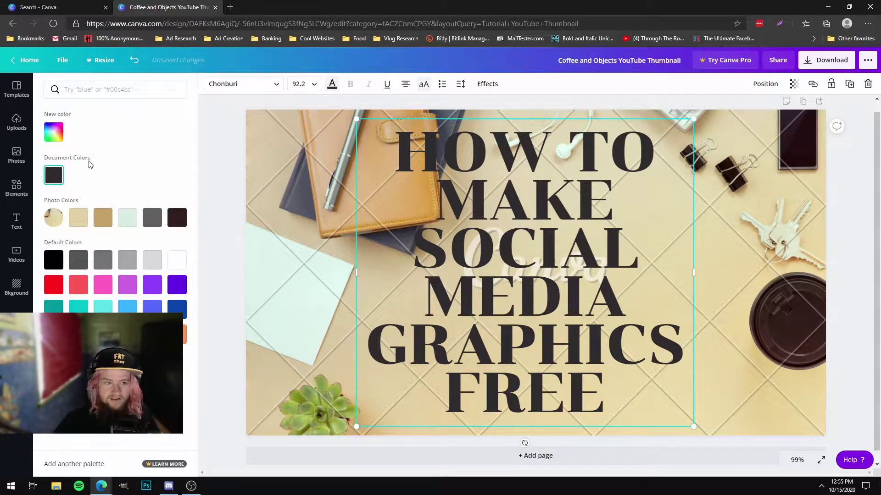
{"action": "left_click", "coordinate": [182, 260]}
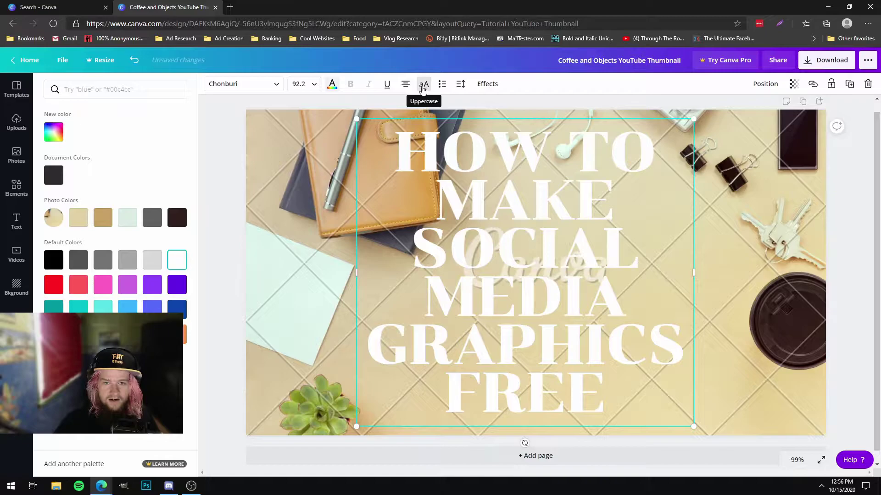
Try the Shadow, Glitch, Neon and Lift text effects on the title
{"action": "left_click", "coordinate": [491, 85]}
{"action": "left_click", "coordinate": [115, 130]}
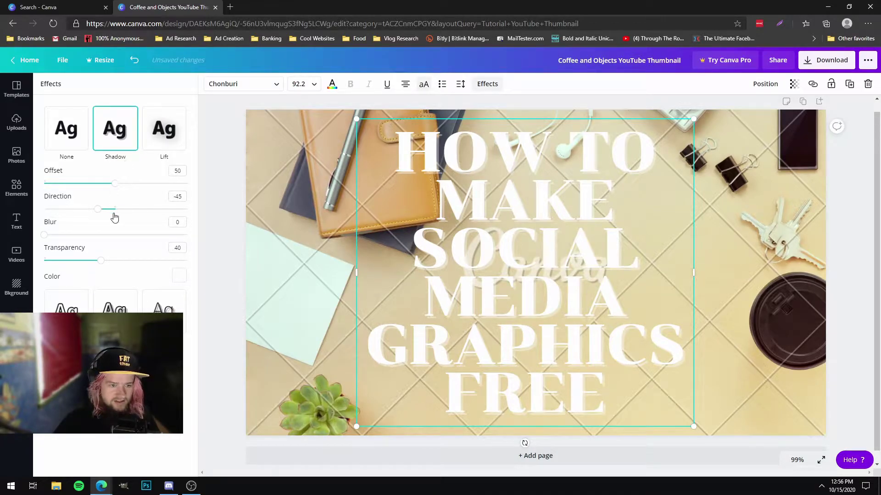
{"action": "left_click", "coordinate": [66, 370]}
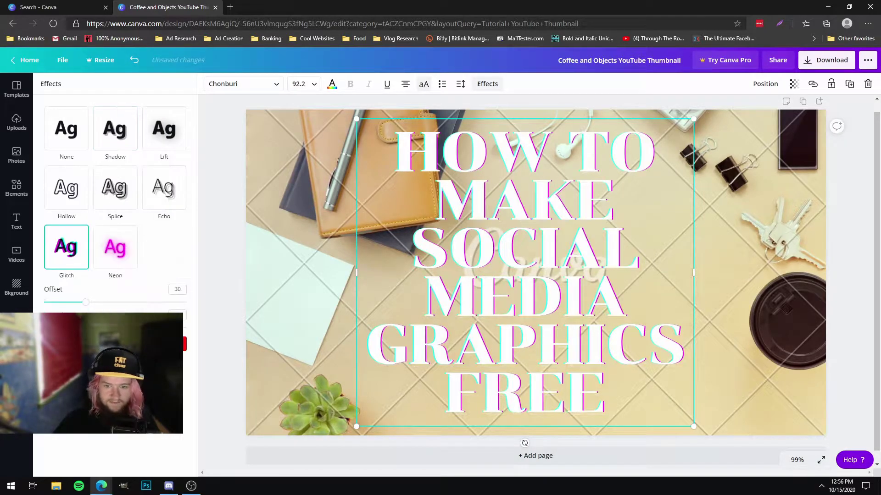
{"action": "left_click", "coordinate": [110, 256]}
{"action": "left_click", "coordinate": [80, 264]}
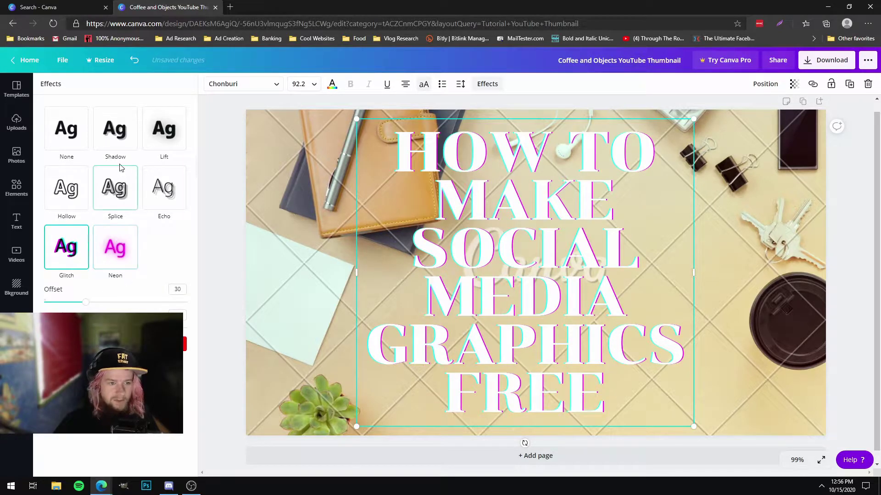
{"action": "left_click", "coordinate": [125, 149]}
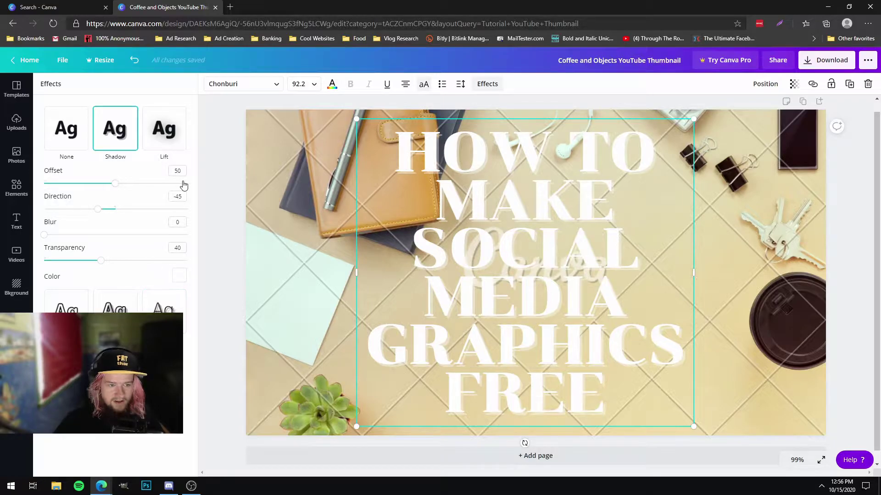
{"action": "left_click", "coordinate": [166, 145]}
{"action": "left_click", "coordinate": [105, 126]}
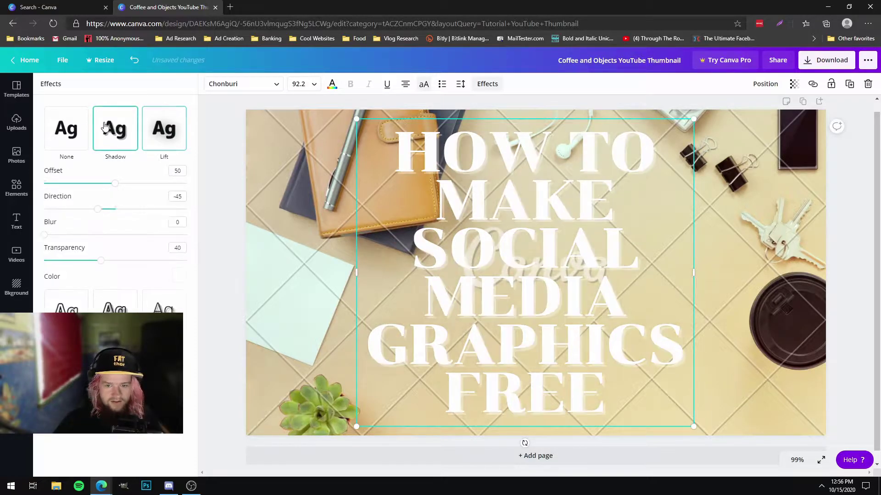
Apply the Lift text effect to the title and deselect the text box
{"action": "left_click", "coordinate": [149, 129]}
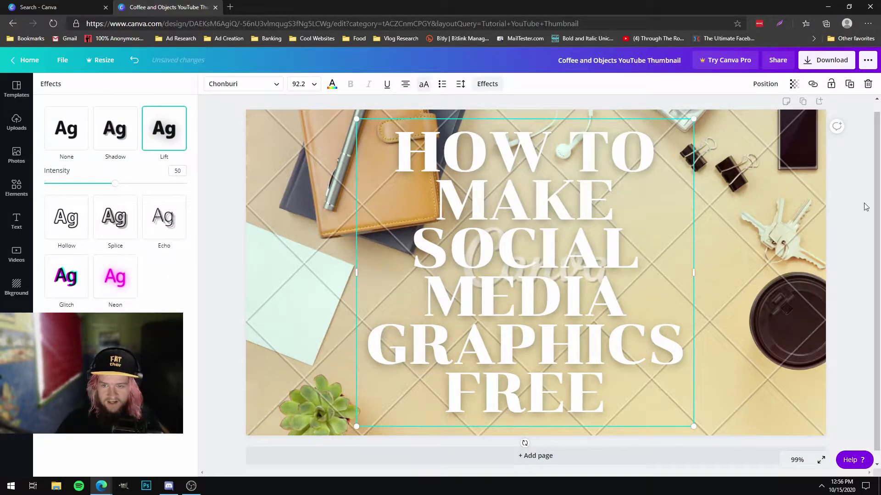
{"action": "key", "text": "Escape"}
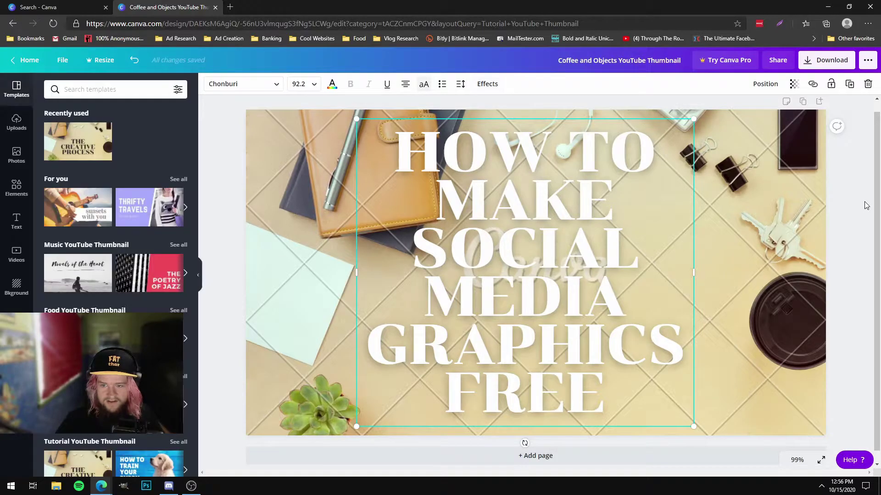
{"action": "left_click", "coordinate": [305, 158]}
{"action": "left_click", "coordinate": [219, 139]}
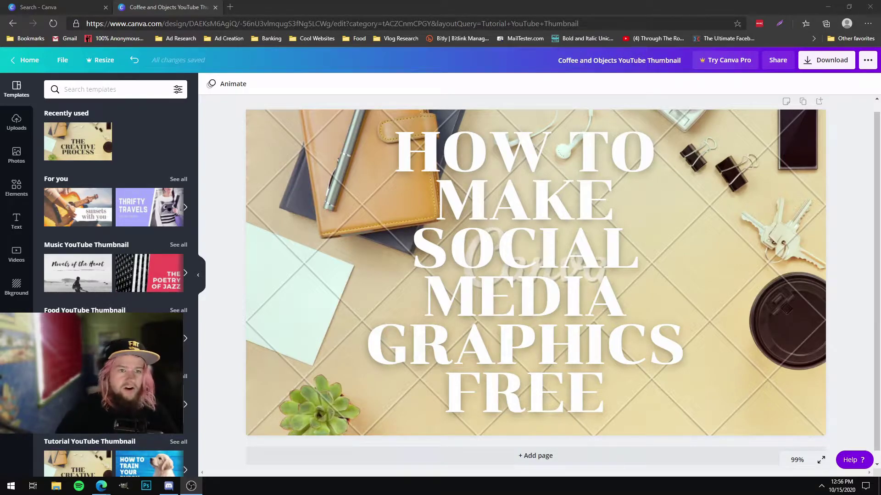
Open the remove.bg website in a new browser tab
{"action": "left_click", "coordinate": [230, 7]}
{"action": "type", "text": "remove.bg"}
{"action": "key", "text": "Return"}
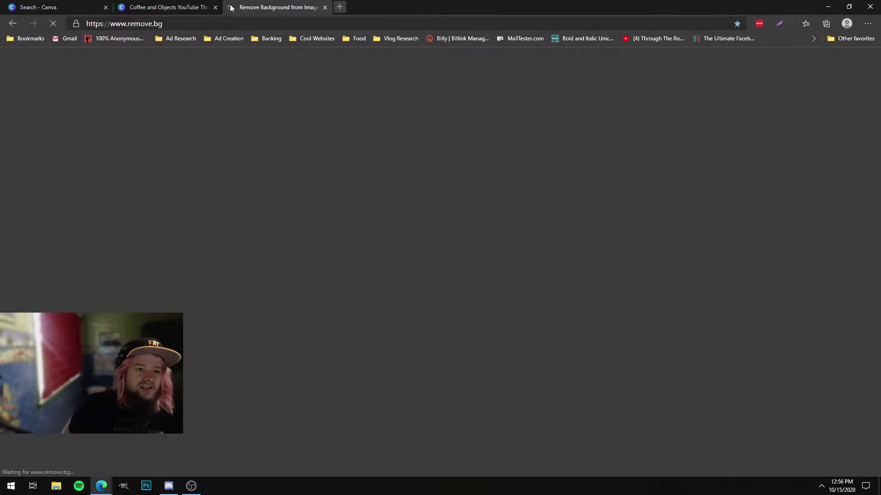
{"action": "left_click", "coordinate": [340, 7]}
{"action": "left_click_drag", "start_coordinate": [362, 6], "coordinate": [3, 1]}
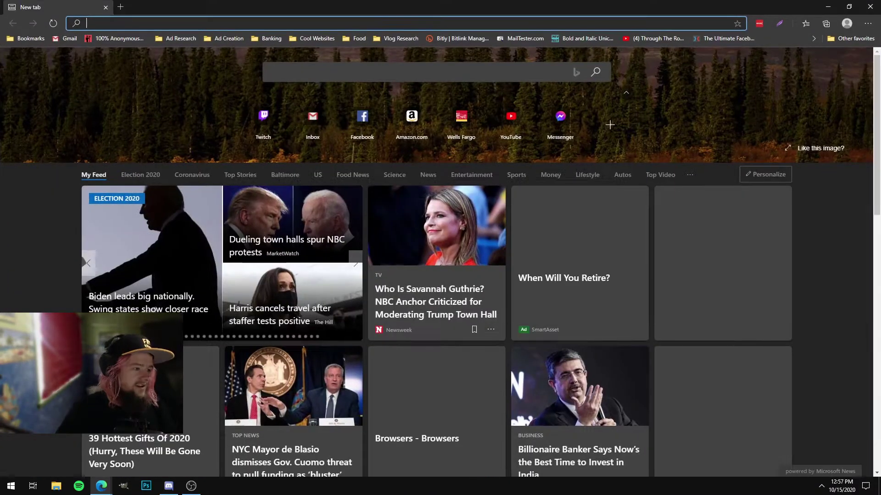
{"action": "key", "text": "super+Down"}
{"action": "key", "text": "super+Down"}
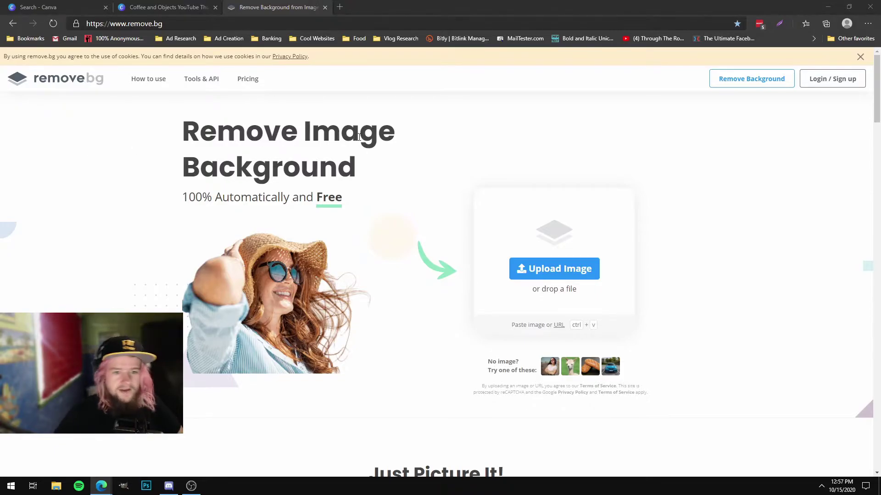
Paste the copied photo into remove.bg and download the background-free preview image
{"action": "key", "text": "ctrl+v"}
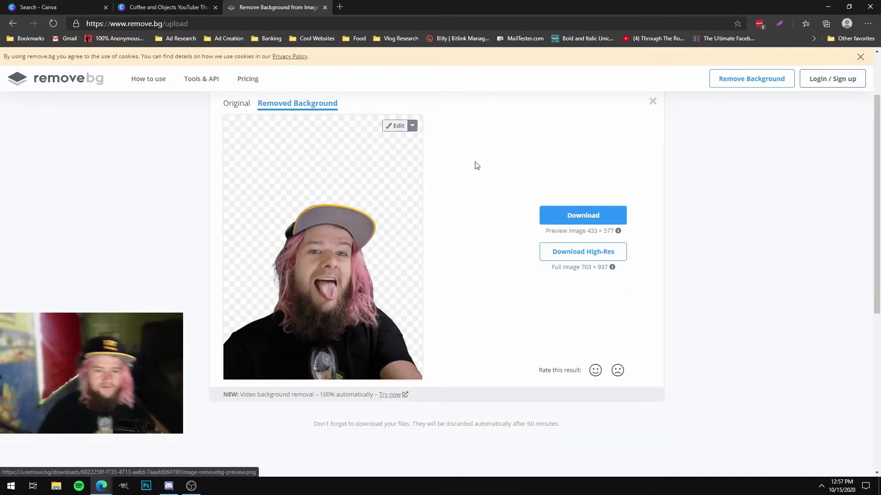
{"action": "left_click", "coordinate": [569, 215]}
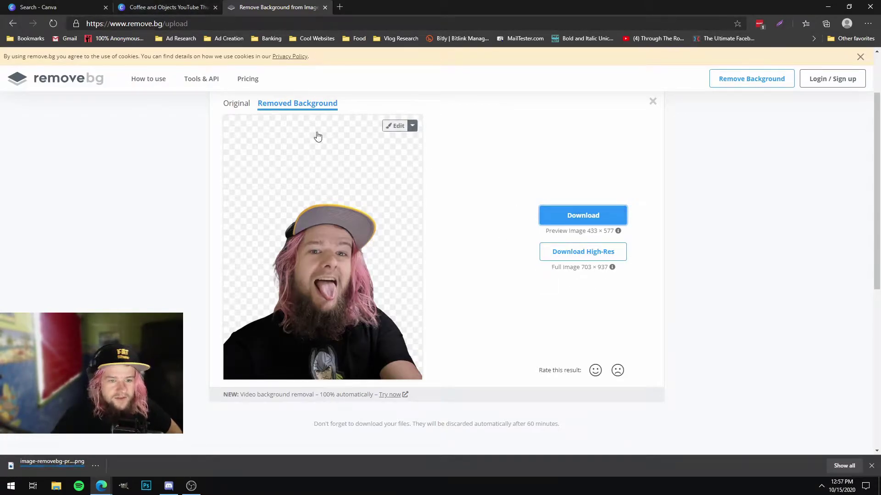
Switch back to the Canva thumbnail design and place the downloaded cut-out photo in its lower-left corner
{"action": "left_click", "coordinate": [177, 9]}
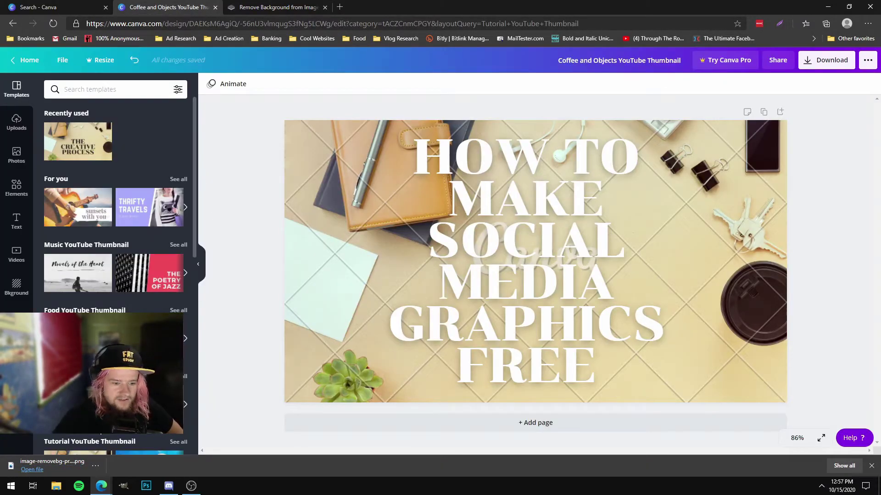
{"action": "left_click_drag", "start_coordinate": [50, 463], "coordinate": [474, 210]}
{"action": "left_click_drag", "start_coordinate": [548, 274], "coordinate": [357, 333]}
{"action": "left_click", "coordinate": [261, 203]}
Look through the filter and adjustment options and the file information of the cut-out photo
{"action": "left_click", "coordinate": [352, 348]}
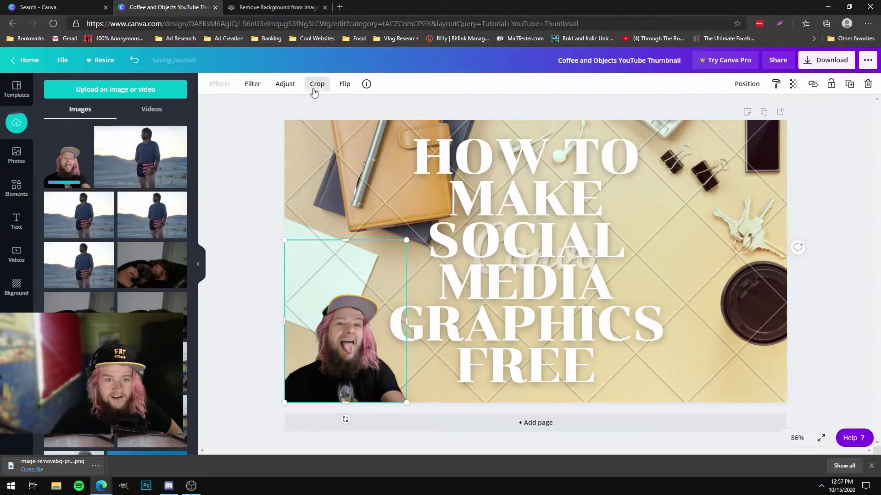
{"action": "left_click", "coordinate": [259, 88]}
{"action": "left_click", "coordinate": [285, 84]}
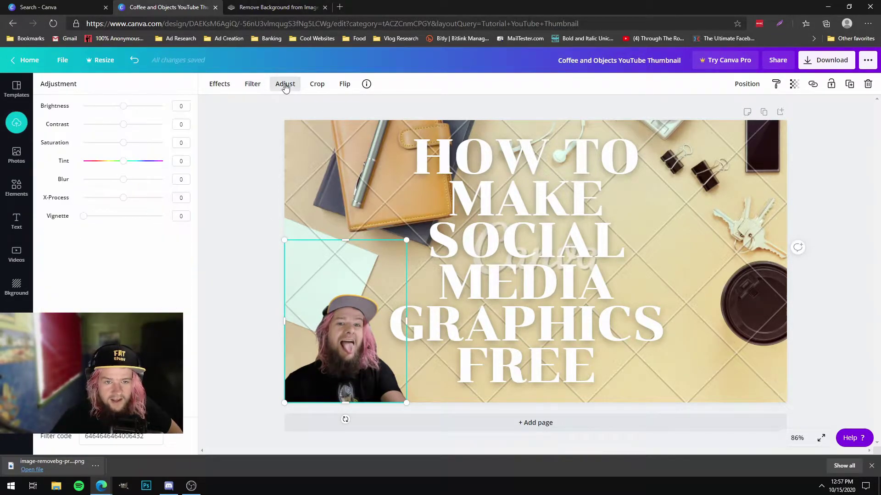
{"action": "left_click", "coordinate": [366, 85]}
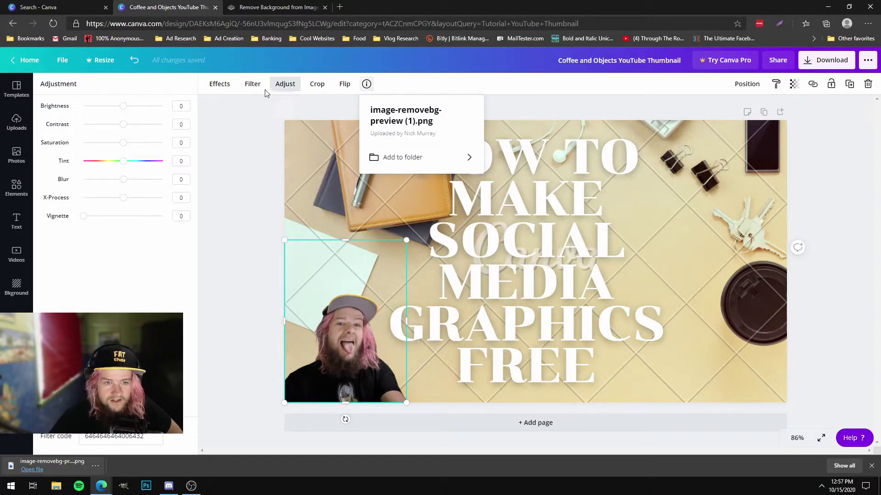
Connect the Glitch effects and try Trace, Radiate and Split on the cut-out photo
{"action": "left_click", "coordinate": [226, 89]}
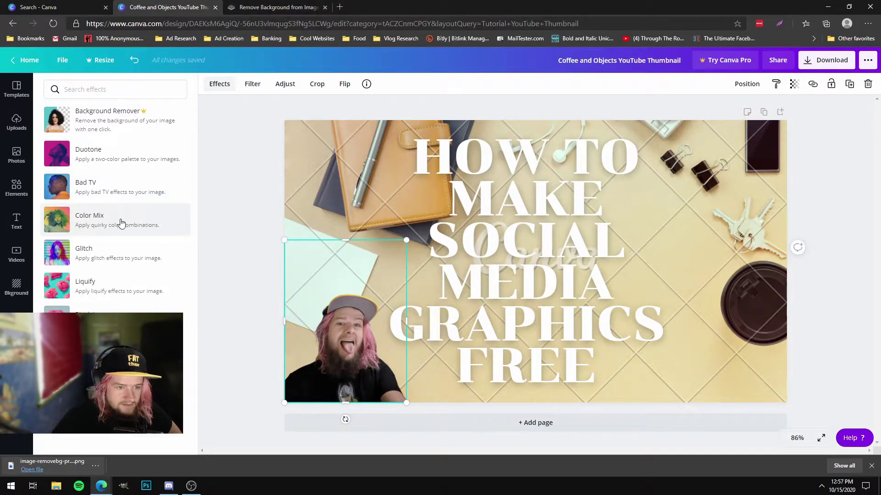
{"action": "left_click", "coordinate": [123, 243]}
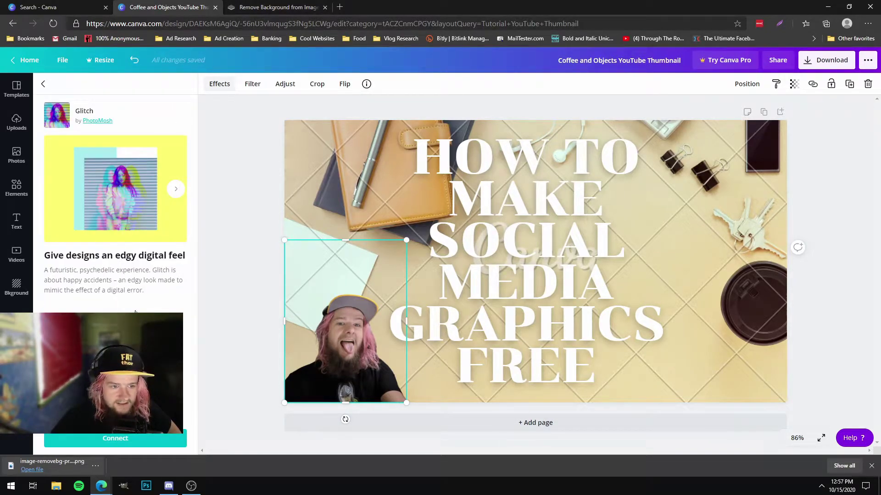
{"action": "left_click", "coordinate": [116, 440]}
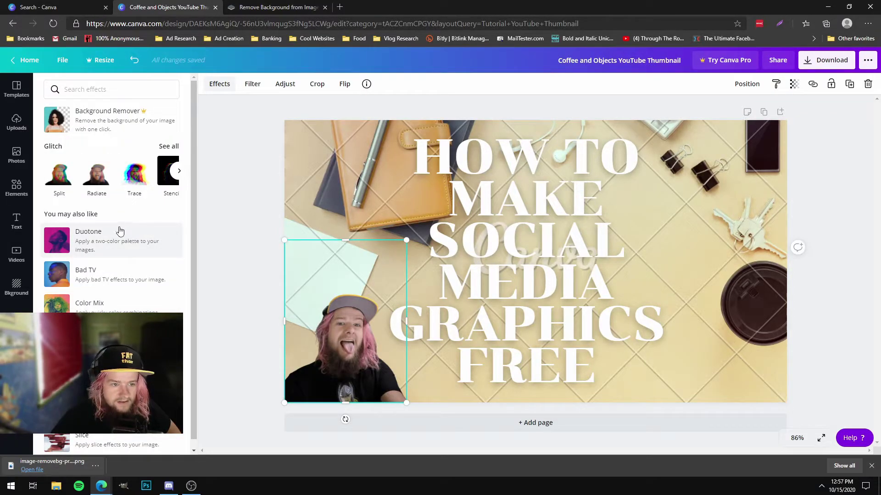
{"action": "left_click", "coordinate": [133, 186]}
{"action": "left_click", "coordinate": [97, 179]}
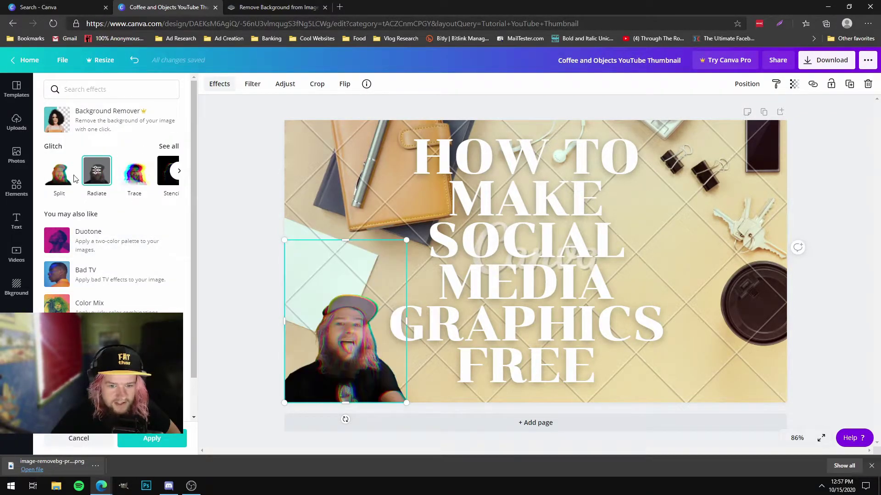
{"action": "left_click", "coordinate": [58, 175]}
Add the Duotone effects and try Pop and Violet on the cut-out photo
{"action": "left_click", "coordinate": [113, 242]}
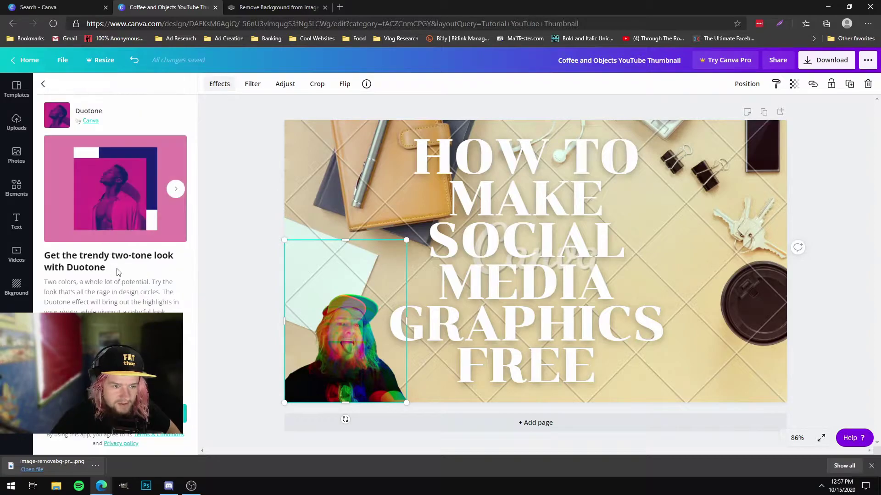
{"action": "left_click", "coordinate": [42, 83]}
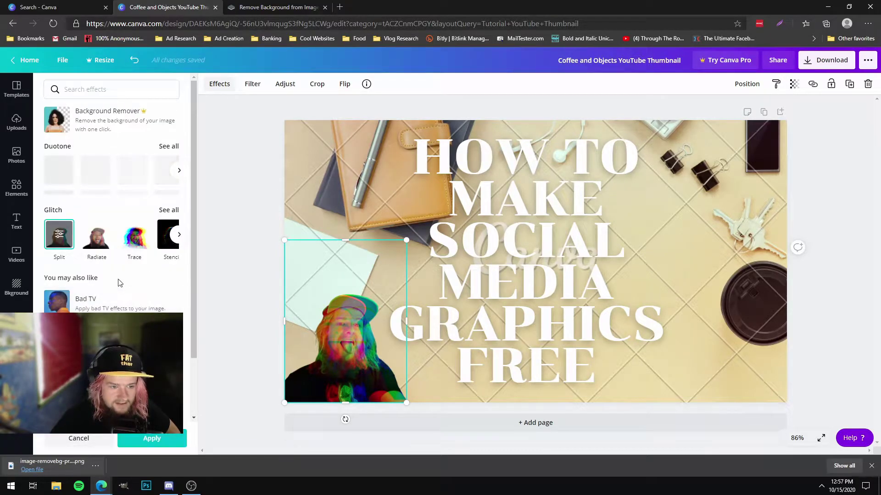
{"action": "scroll", "coordinate": [111, 290], "scroll_direction": "down", "scroll_amount": 2}
{"action": "scroll", "coordinate": [127, 242], "scroll_direction": "up", "scroll_amount": 1}
{"action": "scroll", "coordinate": [127, 242], "scroll_direction": "up", "scroll_amount": 1}
{"action": "left_click", "coordinate": [134, 158]}
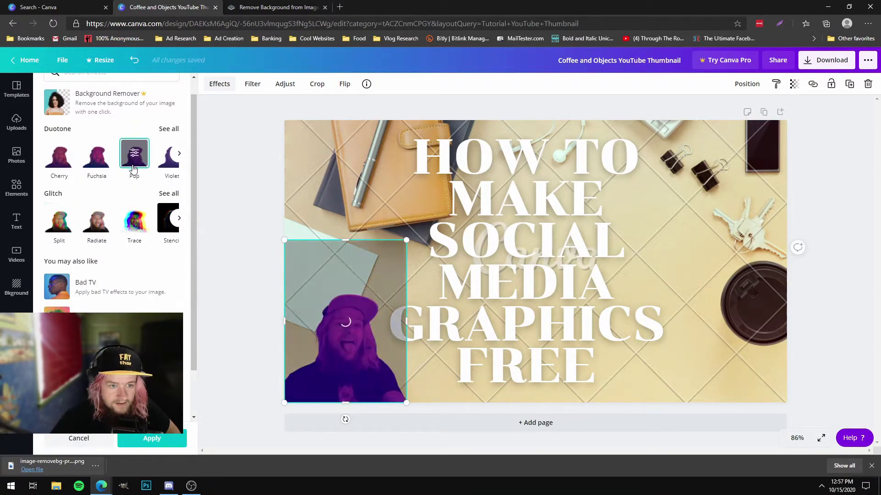
{"action": "left_click", "coordinate": [168, 155]}
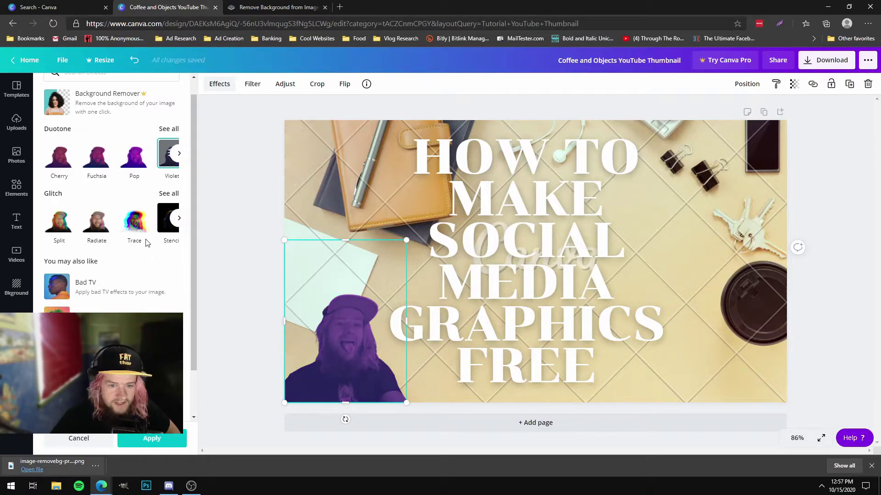
Add the Screen effects to the photo's available effects
{"action": "scroll", "coordinate": [148, 241], "scroll_direction": "down", "scroll_amount": 1}
{"action": "left_click", "coordinate": [111, 322]}
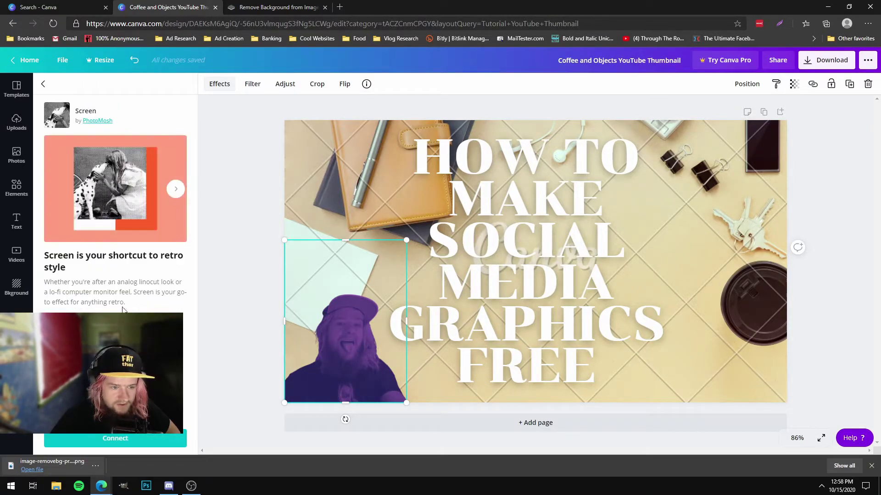
{"action": "left_click", "coordinate": [43, 83]}
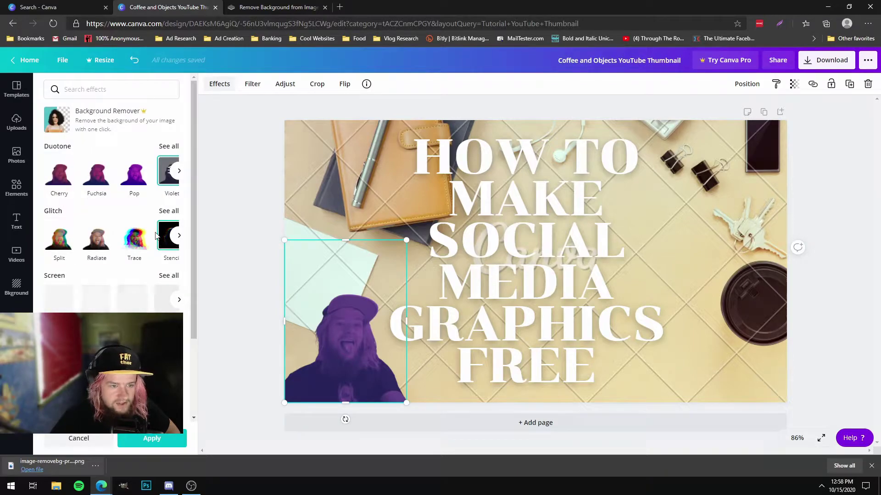
Connect the Pixelate effects and preview the third one on the cut-out photo
{"action": "scroll", "coordinate": [118, 273], "scroll_direction": "down", "scroll_amount": 1}
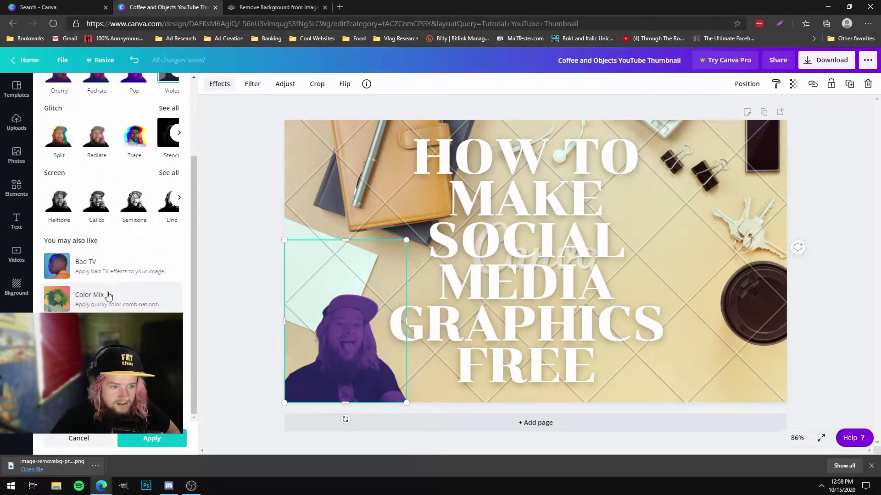
{"action": "left_click", "coordinate": [111, 332]}
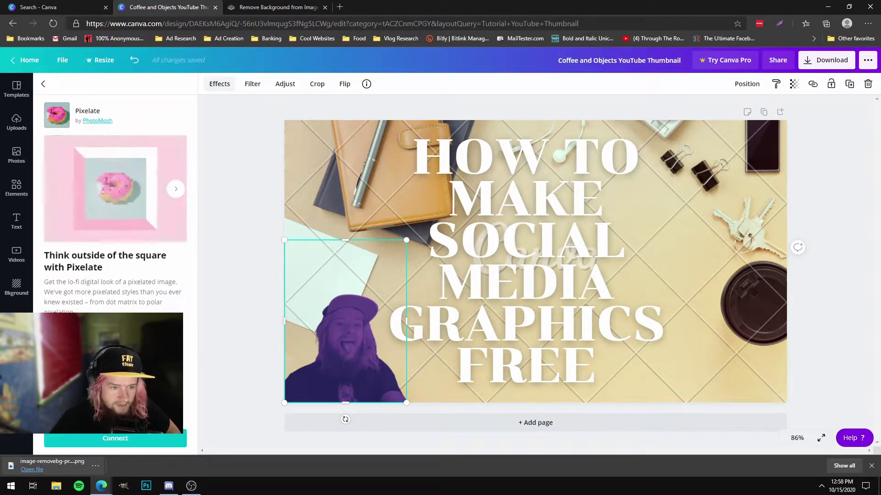
{"action": "left_click", "coordinate": [115, 439]}
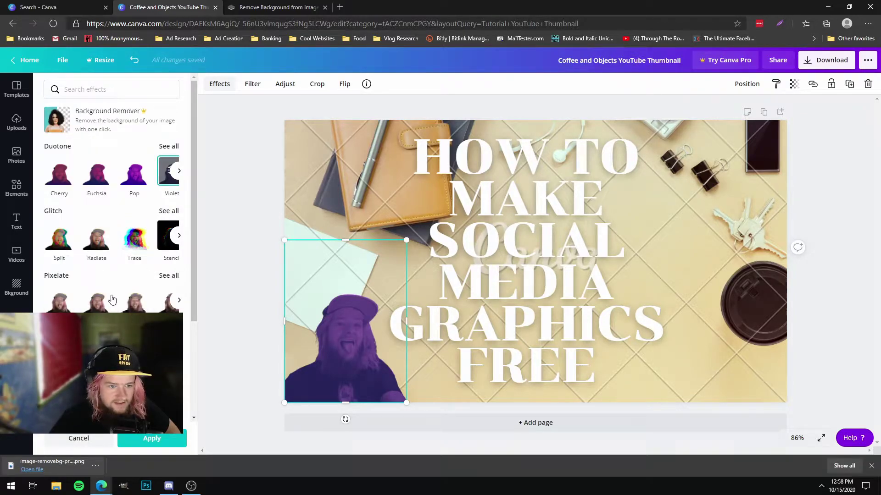
{"action": "left_click", "coordinate": [143, 306]}
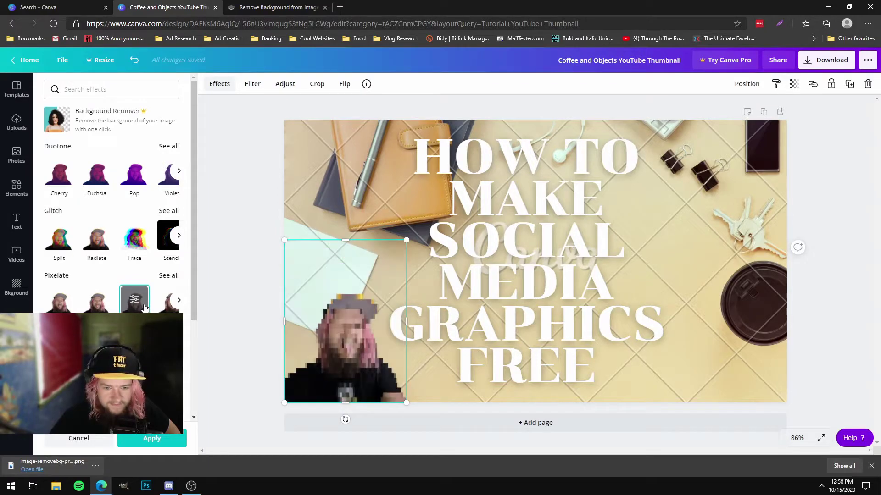
Try further Pixelate effects on the cut-out photo, including Polar Pixelate
{"action": "left_click", "coordinate": [178, 301]}
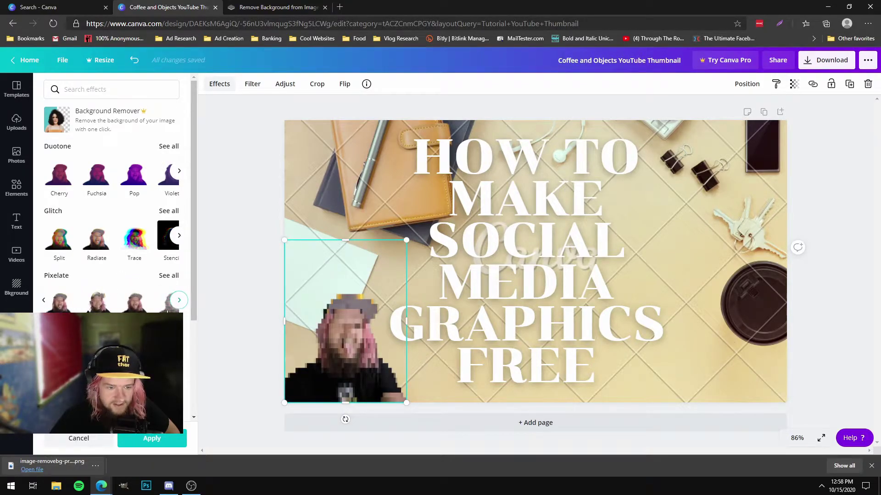
{"action": "left_click", "coordinate": [167, 309]}
{"action": "left_click", "coordinate": [144, 311]}
{"action": "left_click", "coordinate": [134, 308]}
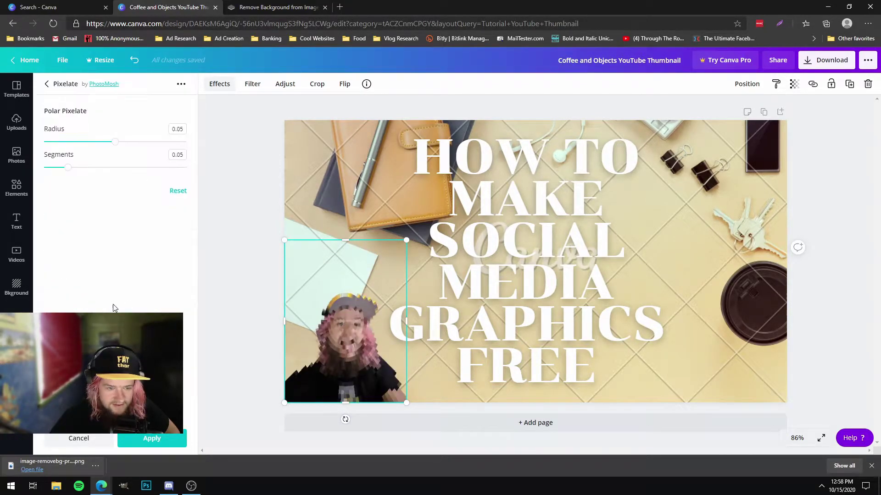
{"action": "left_click", "coordinate": [44, 86]}
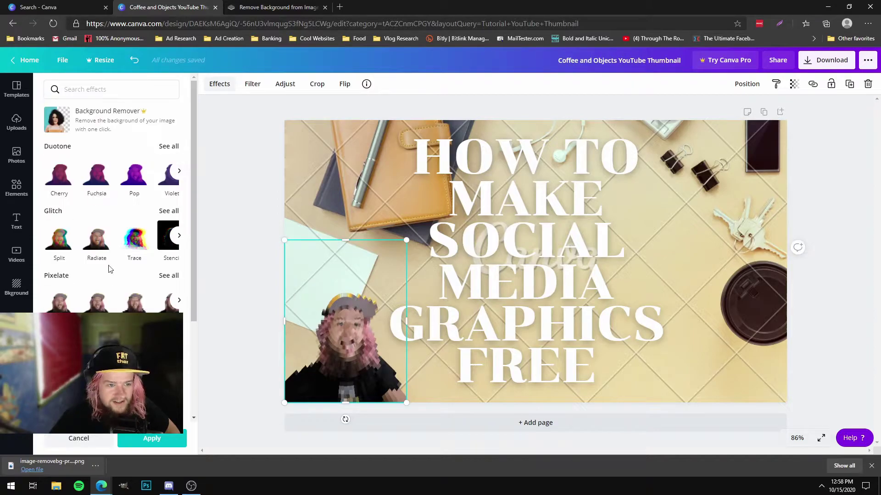
{"action": "left_click", "coordinate": [124, 308]}
{"action": "left_click", "coordinate": [100, 306]}
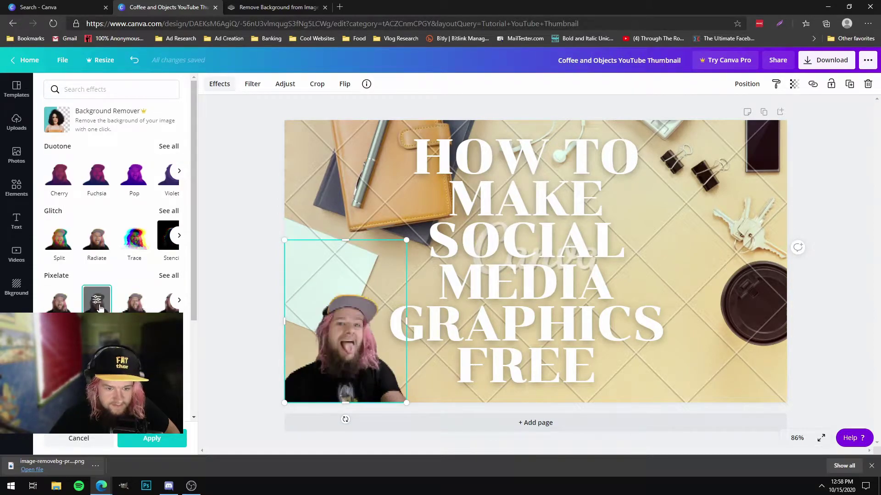
{"action": "left_click", "coordinate": [134, 306]}
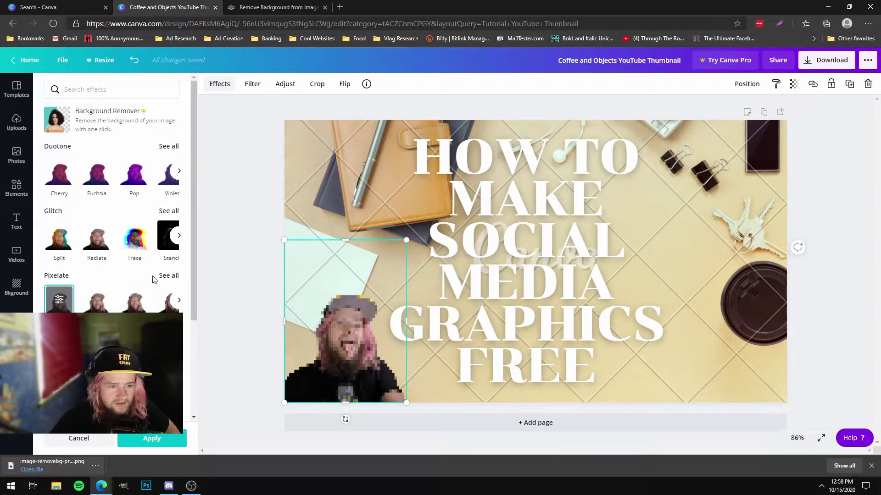
Apply the Dot Matrix pixelate effect to the cut-out photo with Count set to 87, and deselect the photo
{"action": "left_click", "coordinate": [178, 301]}
{"action": "left_click", "coordinate": [177, 305]}
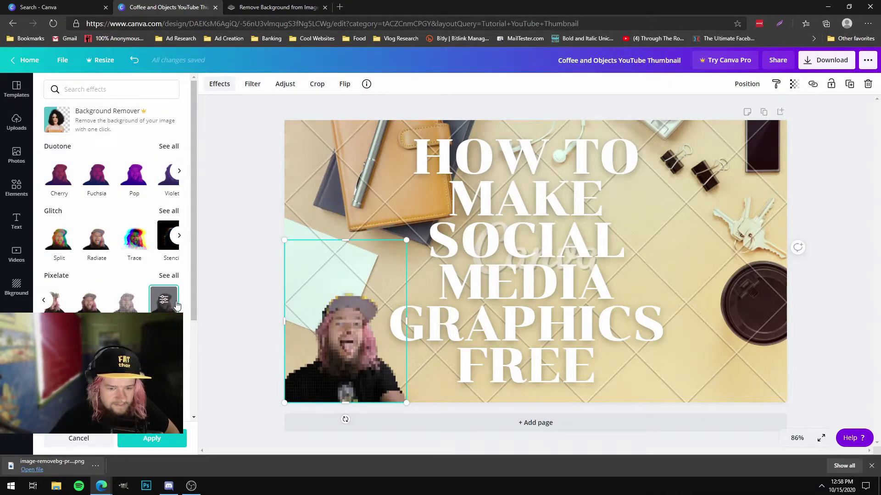
{"action": "left_click", "coordinate": [164, 303]}
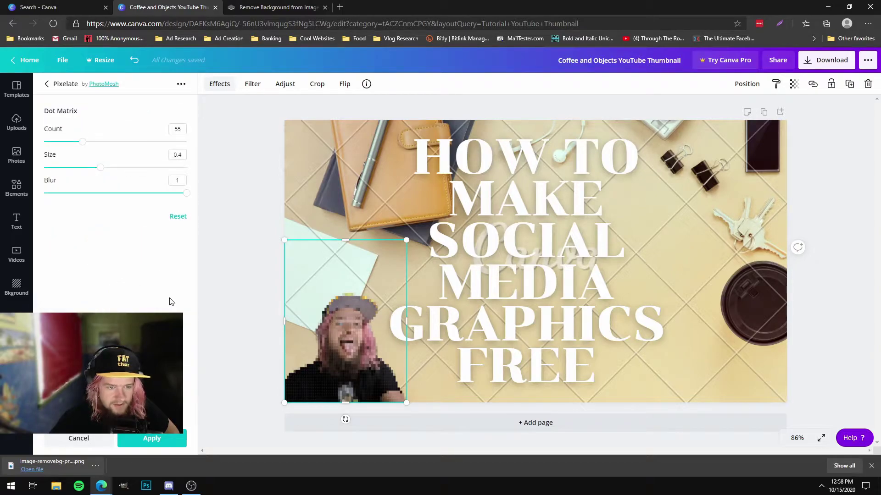
{"action": "left_click_drag", "start_coordinate": [85, 144], "coordinate": [107, 147]}
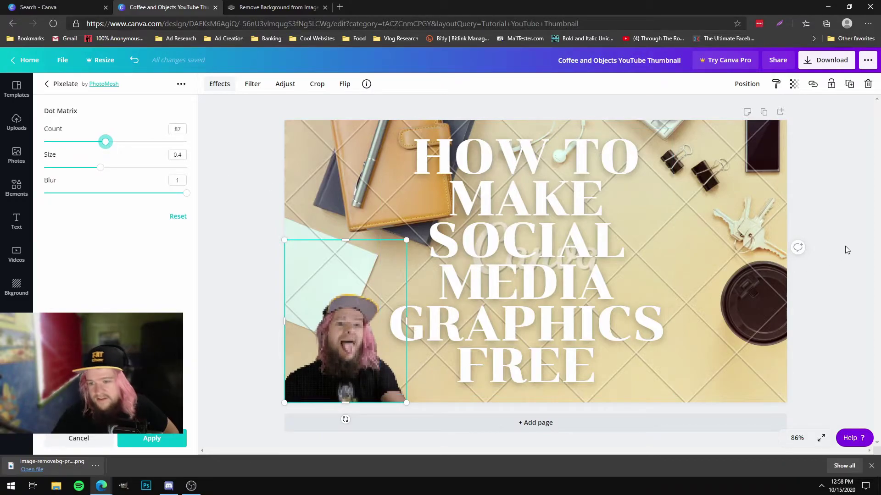
{"action": "left_click", "coordinate": [152, 438]}
{"action": "left_click", "coordinate": [240, 147]}
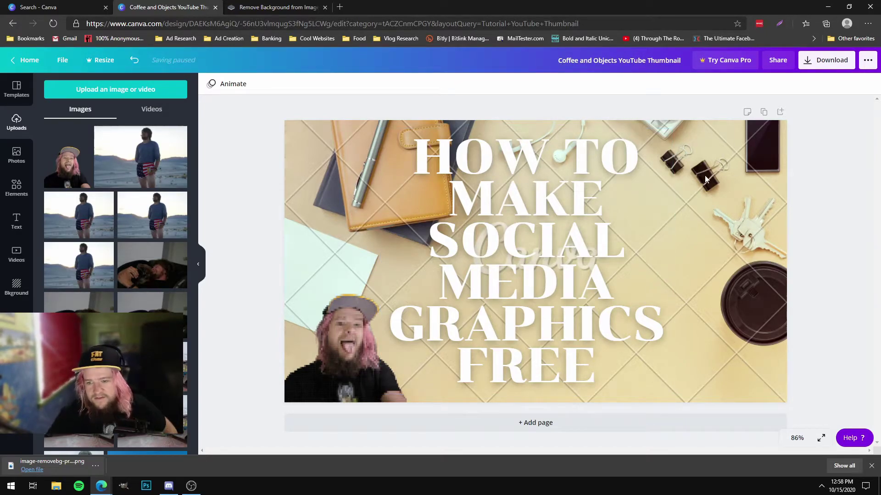
Open the thumbnail's download options, check the available file types and choose PNG
{"action": "left_click", "coordinate": [839, 64]}
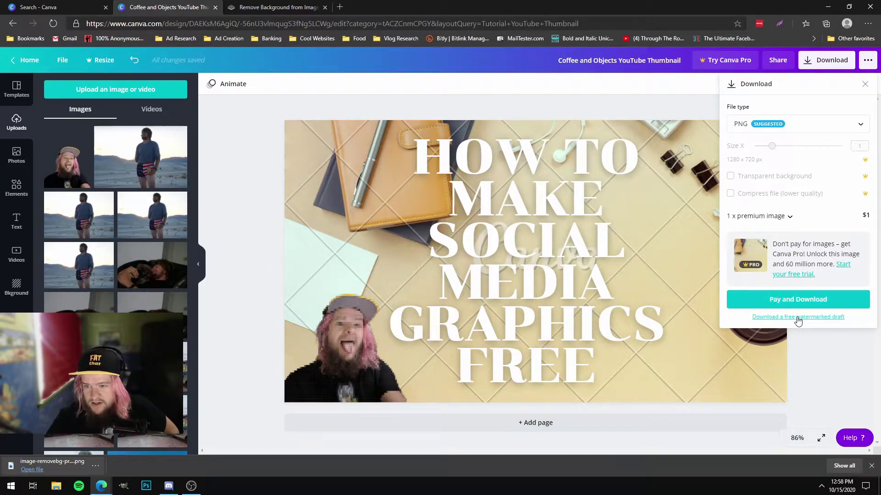
{"action": "left_click", "coordinate": [774, 125]}
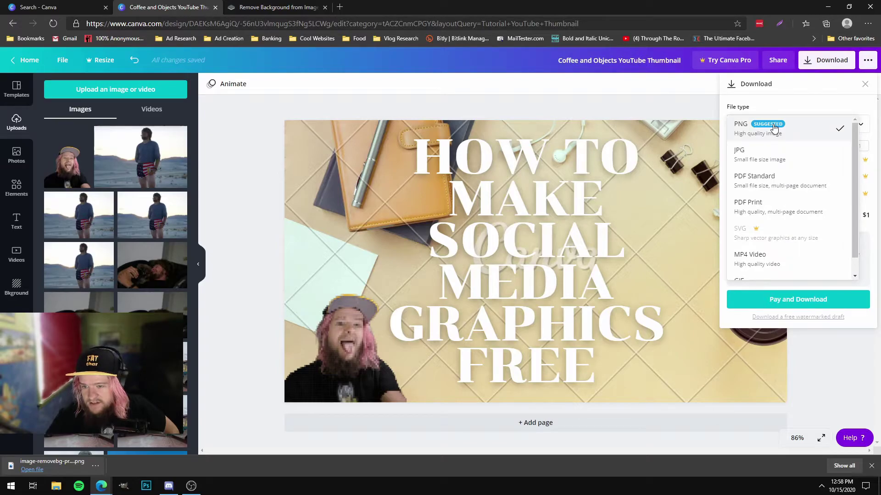
{"action": "left_click", "coordinate": [773, 127]}
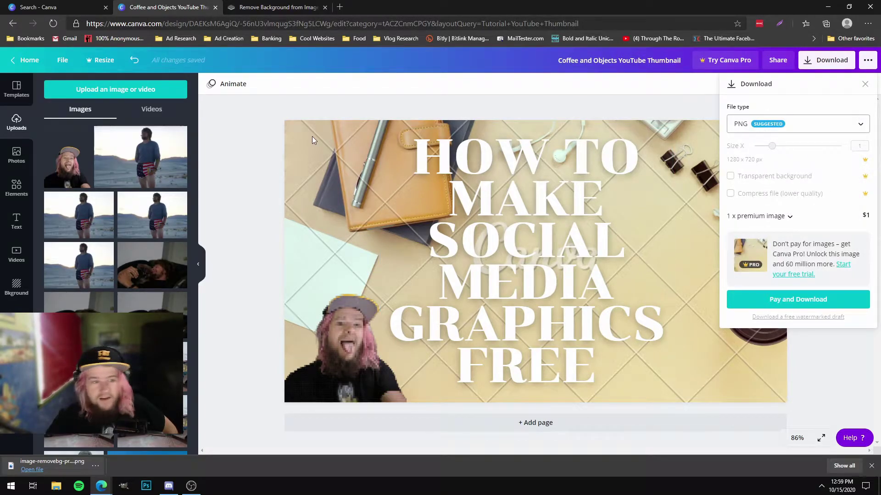
Browse the YouTube thumbnail templates offered for the design
{"action": "left_click", "coordinate": [20, 122]}
{"action": "left_click", "coordinate": [18, 88]}
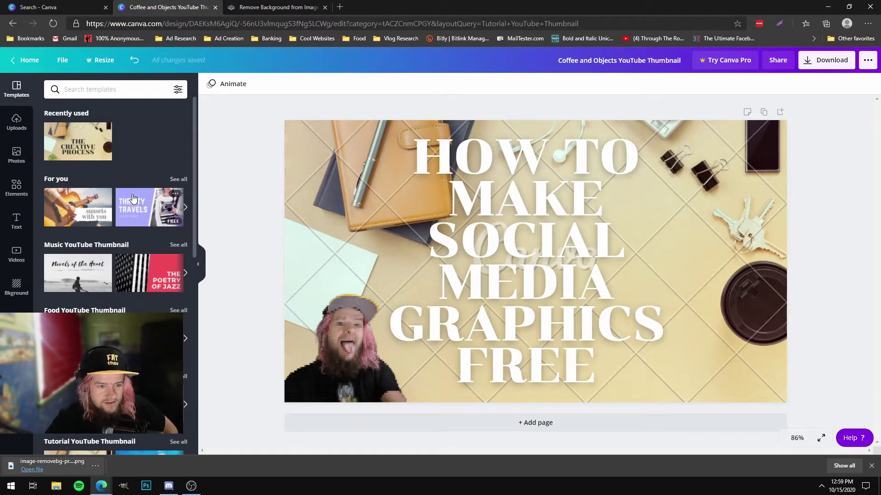
{"action": "scroll", "coordinate": [132, 198], "scroll_direction": "down", "scroll_amount": 10}
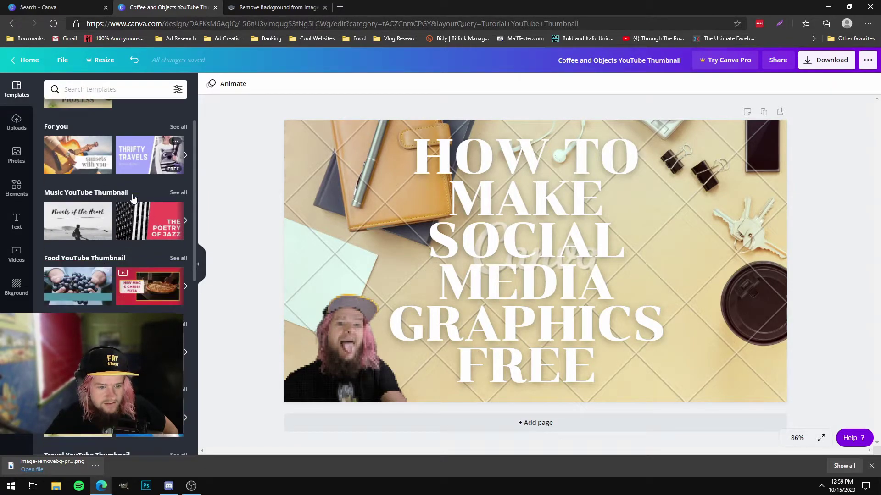
{"action": "scroll", "coordinate": [132, 194], "scroll_direction": "up", "scroll_amount": 10}
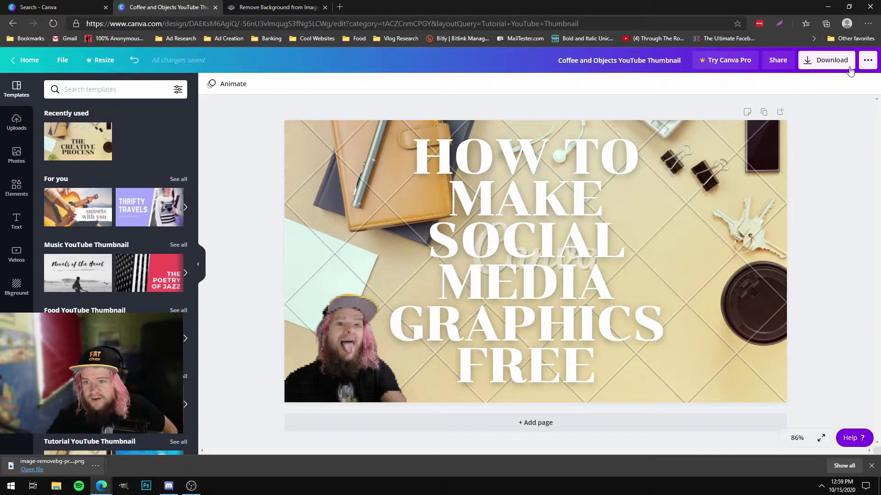
Download the thumbnail as PNG, paying for its premium image through PayPal
{"action": "left_click", "coordinate": [826, 60]}
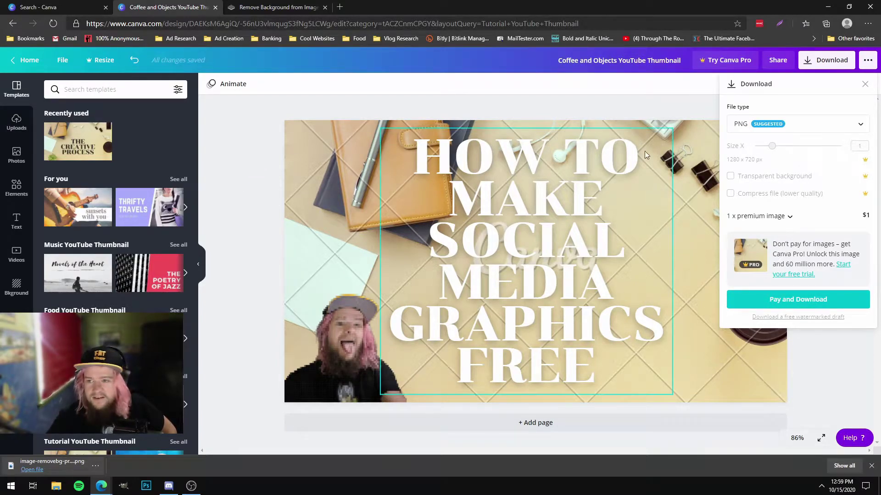
{"action": "left_click", "coordinate": [798, 300]}
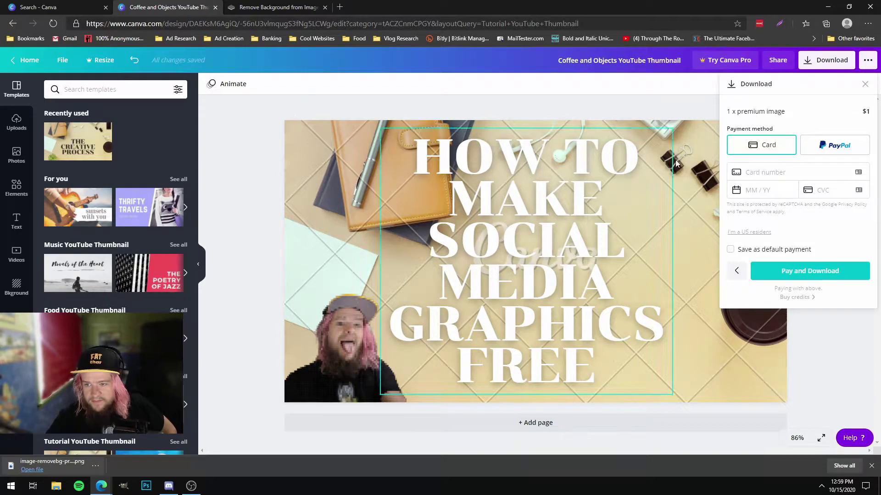
{"action": "left_click", "coordinate": [811, 156]}
{"action": "left_click", "coordinate": [791, 203]}
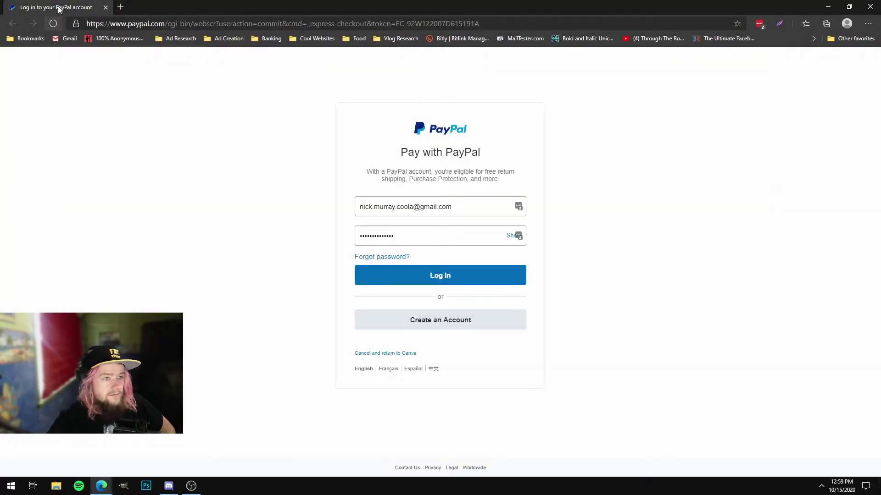
{"action": "left_click_drag", "start_coordinate": [59, 7], "coordinate": [0, 53]}
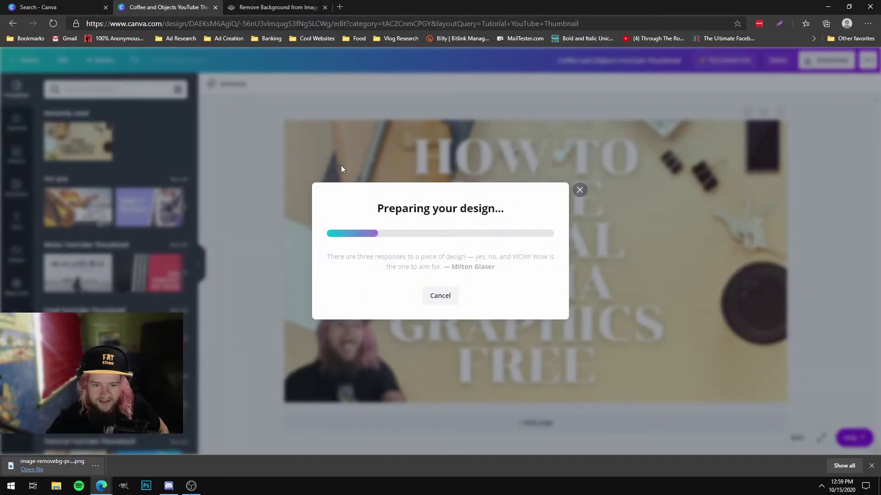
View the downloaded thumbnail image, close it and dismiss the Canva Pro trial offer
{"action": "left_click", "coordinate": [73, 466]}
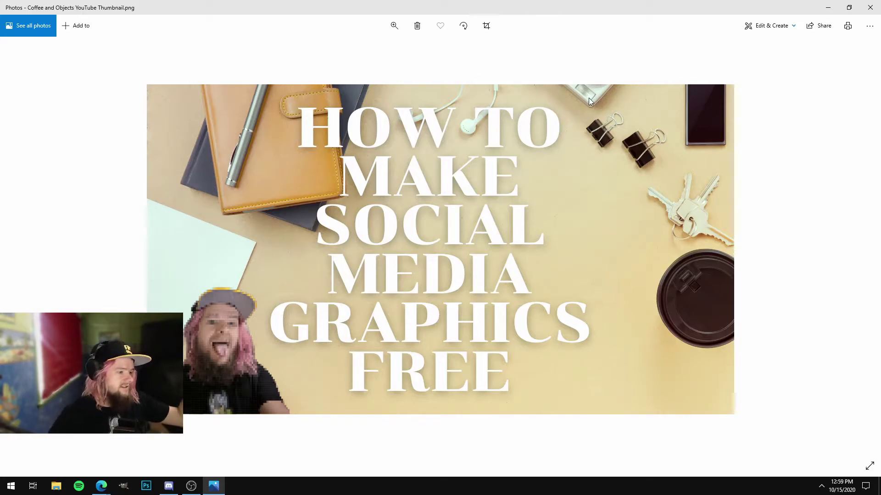
{"action": "left_click", "coordinate": [874, 7]}
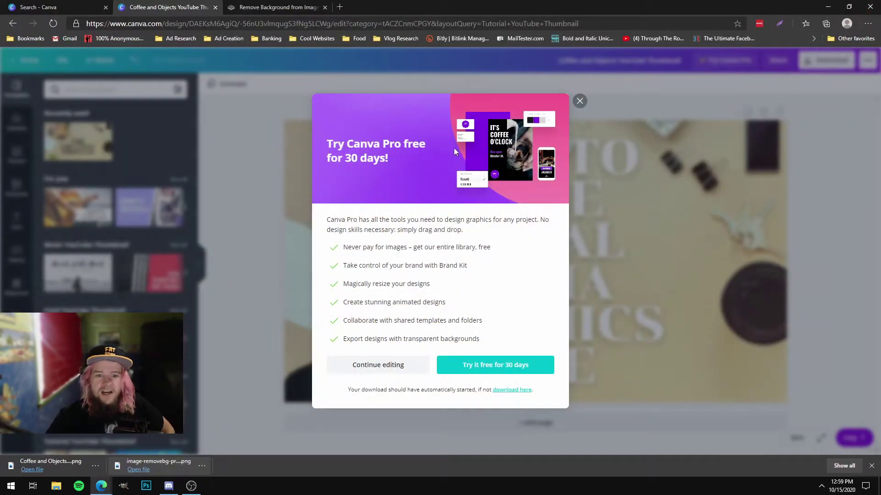
{"action": "key", "text": "Escape"}
Return to the Canva home page and search for the Twitch Banner design type, closing the old search tab
{"action": "left_click", "coordinate": [27, 61]}
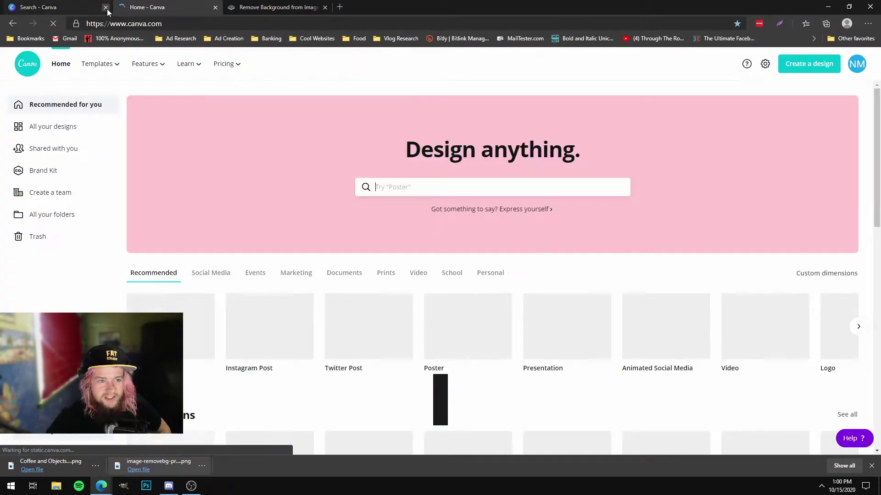
{"action": "left_click", "coordinate": [105, 8]}
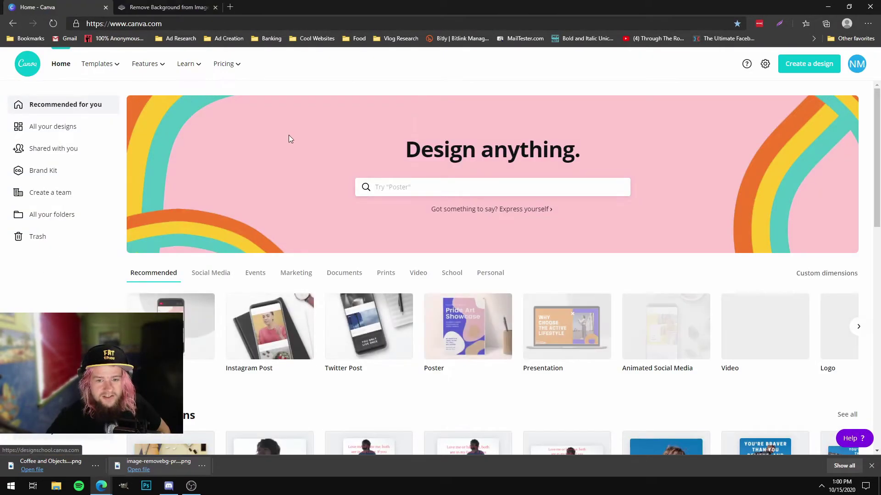
{"action": "left_click", "coordinate": [405, 183]}
{"action": "type", "text": "fac"}
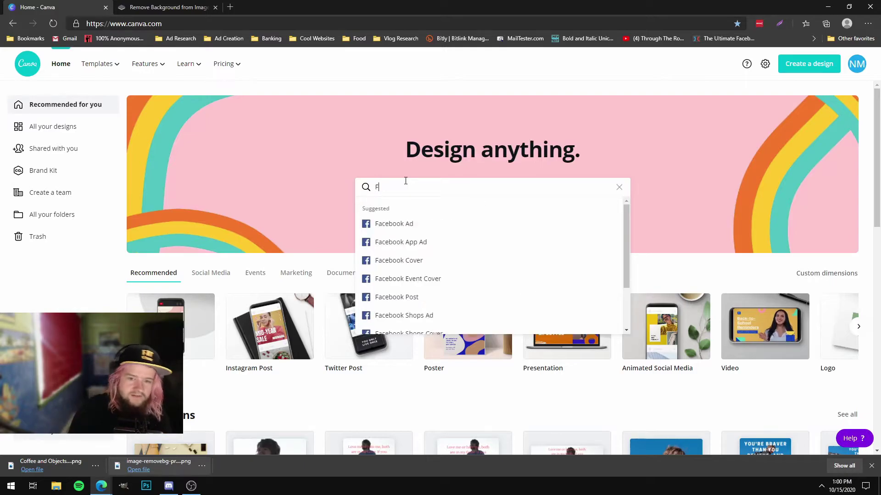
{"action": "key", "text": "BackSpace"}
{"action": "key", "text": "BackSpace"}
{"action": "key", "text": "BackSpace"}
{"action": "type", "text": "Twit"}
{"action": "key", "text": "BackSpace"}
{"action": "key", "text": "BackSpace"}
{"action": "key", "text": "BackSpace"}
{"action": "type", "text": "witch"}
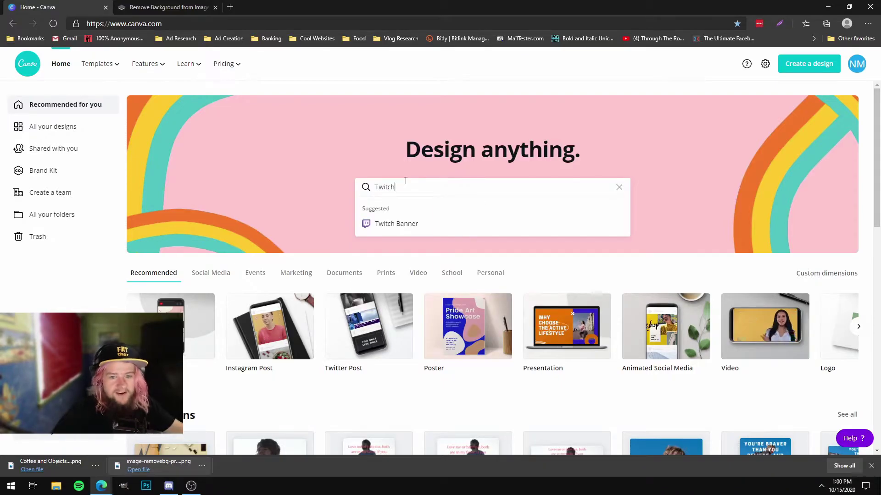
{"action": "left_click", "coordinate": [397, 224]}
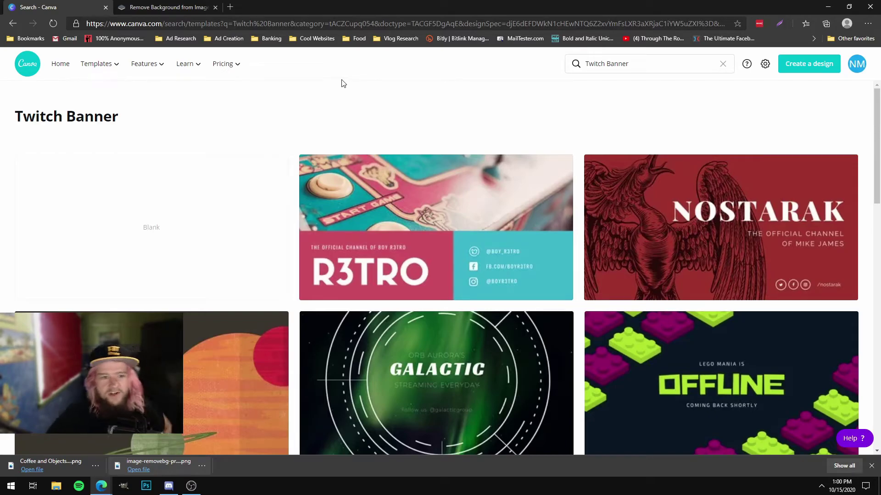
Browse the Twitch Banner templates for a suitable design
{"action": "scroll", "coordinate": [163, 133], "scroll_direction": "down", "scroll_amount": 1}
{"action": "scroll", "coordinate": [207, 128], "scroll_direction": "up", "scroll_amount": 1}
{"action": "scroll", "coordinate": [339, 138], "scroll_direction": "down", "scroll_amount": 6}
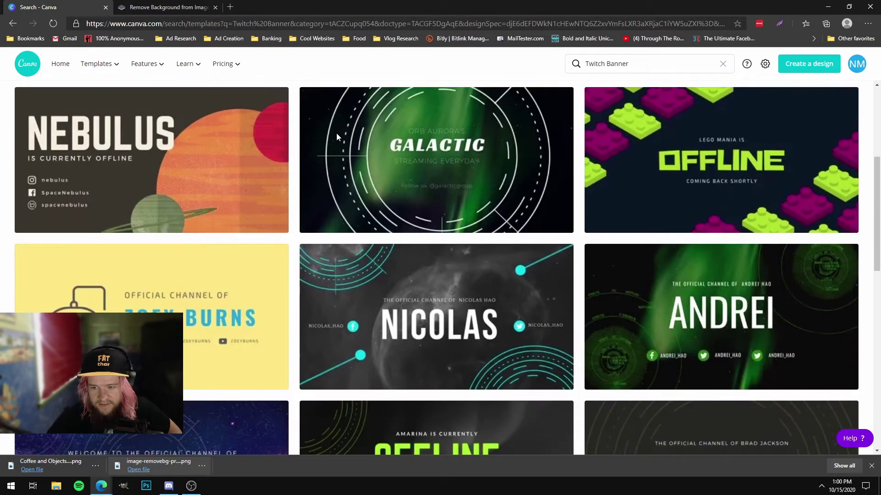
{"action": "scroll", "coordinate": [337, 138], "scroll_direction": "down", "scroll_amount": 2}
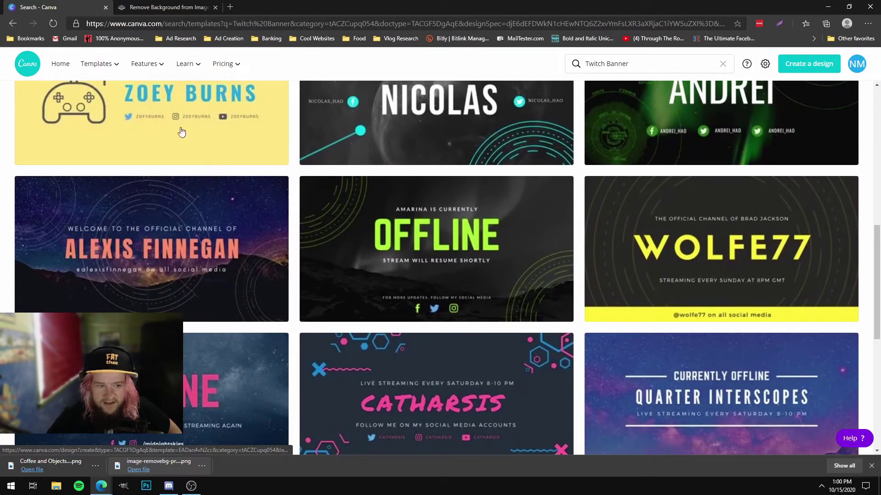
{"action": "scroll", "coordinate": [181, 131], "scroll_direction": "down", "scroll_amount": 3}
{"action": "scroll", "coordinate": [181, 131], "scroll_direction": "down", "scroll_amount": 4}
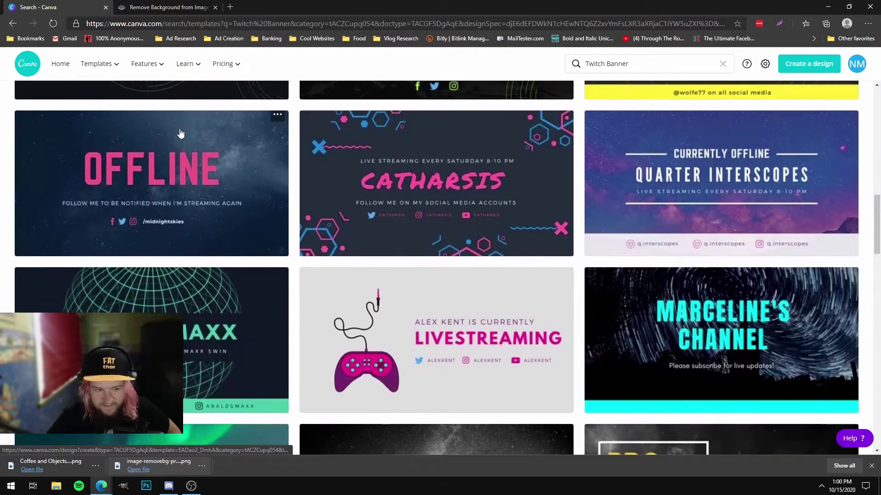
{"action": "scroll", "coordinate": [179, 136], "scroll_direction": "down", "scroll_amount": 3}
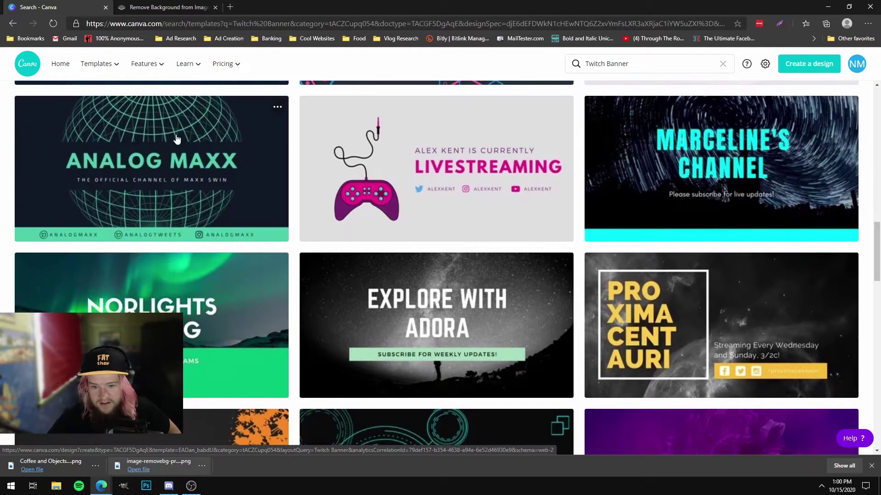
{"action": "scroll", "coordinate": [178, 138], "scroll_direction": "down", "scroll_amount": 6}
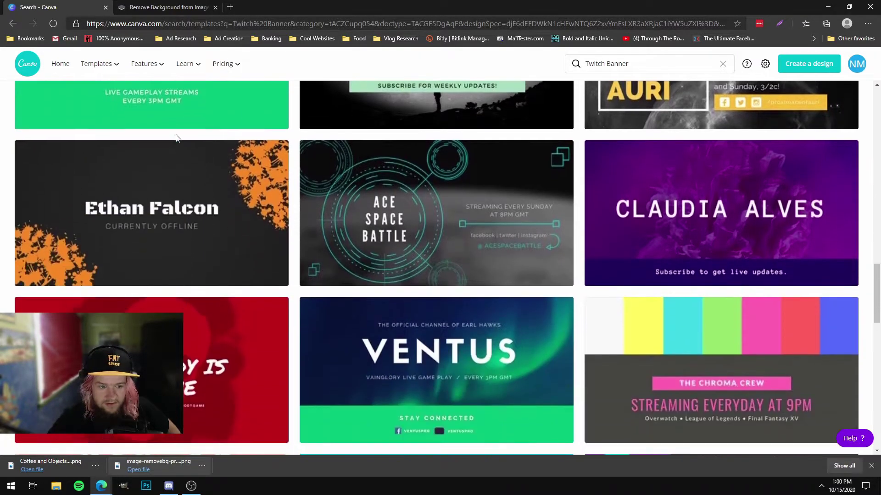
{"action": "scroll", "coordinate": [459, 243], "scroll_direction": "down", "scroll_amount": 11}
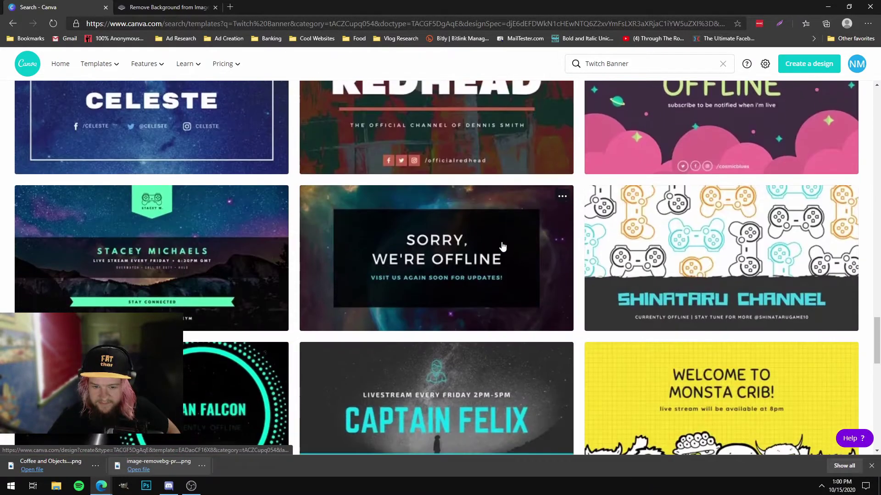
{"action": "scroll", "coordinate": [500, 244], "scroll_direction": "up", "scroll_amount": 8}
{"action": "scroll", "coordinate": [500, 243], "scroll_direction": "up", "scroll_amount": 15}
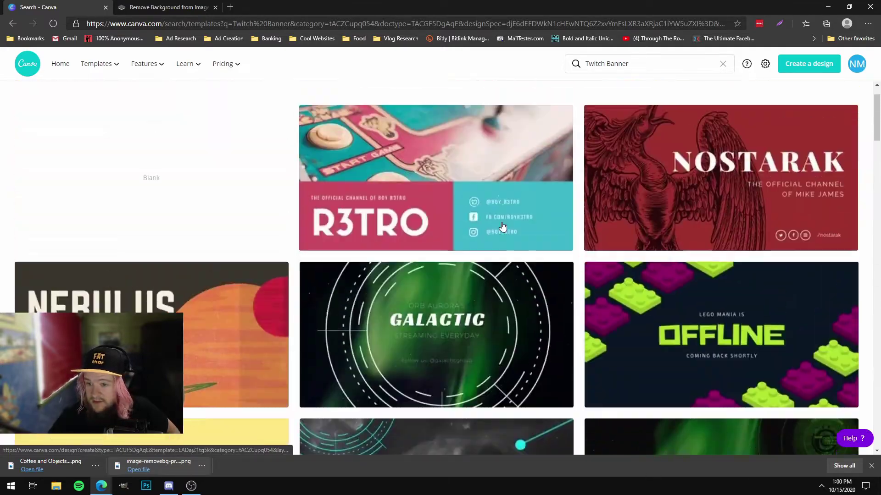
{"action": "scroll", "coordinate": [501, 230], "scroll_direction": "down", "scroll_amount": 1}
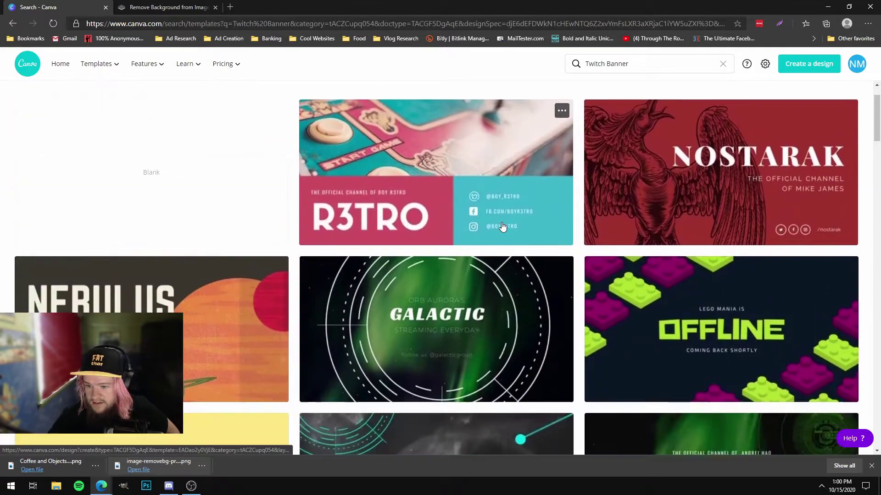
Open the "Lego Mania is Offline" banner template and replace "LEGO MANIA" with "FATTHORGG" in the line above OFFLINE
{"action": "left_click", "coordinate": [691, 301]}
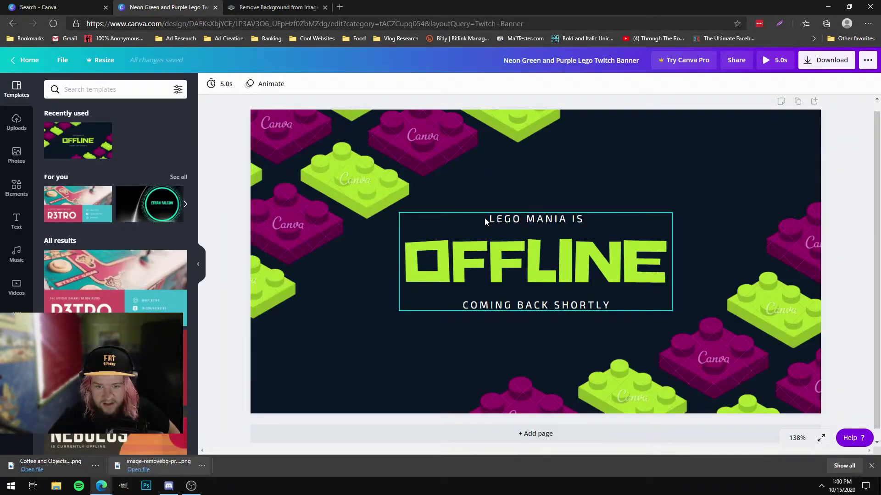
{"action": "left_click", "coordinate": [483, 255]}
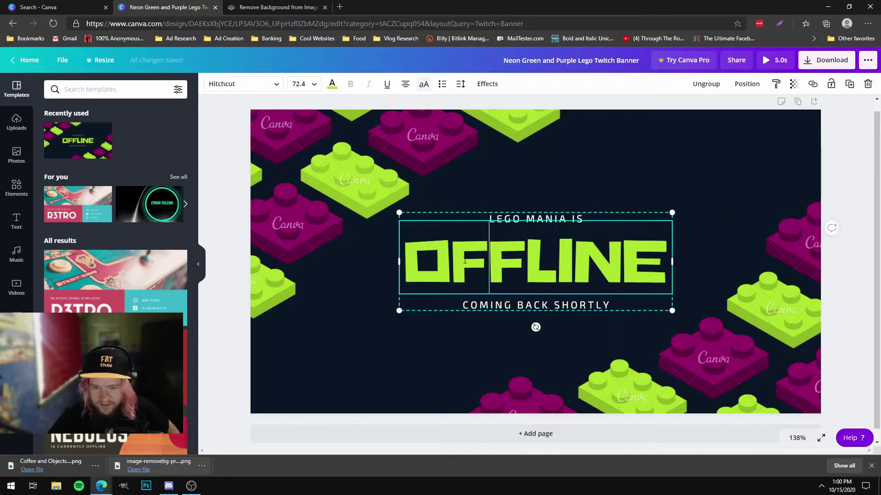
{"action": "left_click_drag", "start_coordinate": [404, 261], "coordinate": [656, 268]}
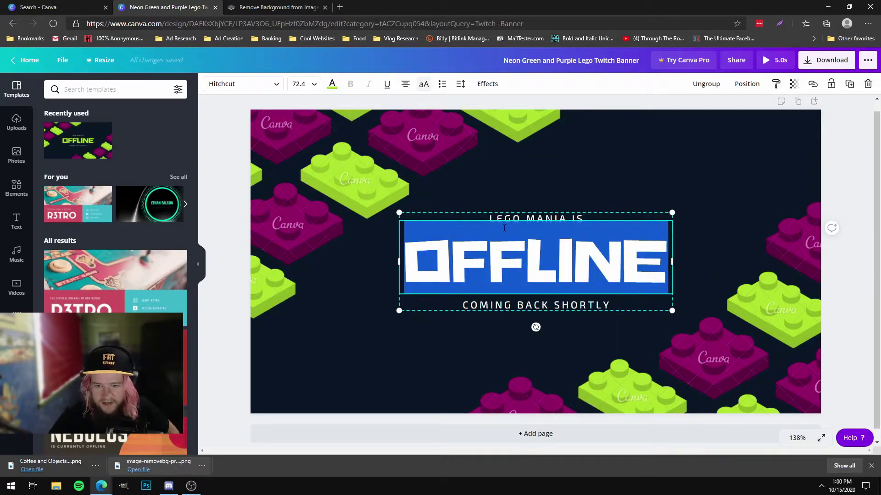
{"action": "left_click", "coordinate": [490, 219]}
{"action": "double_click", "coordinate": [490, 219]}
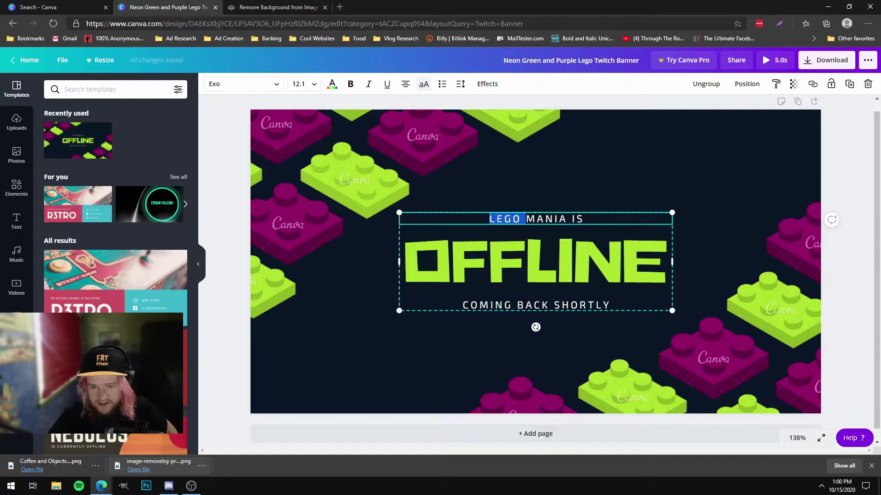
{"action": "left_click_drag", "start_coordinate": [489, 219], "coordinate": [583, 219]}
{"action": "left_click", "coordinate": [482, 228]}
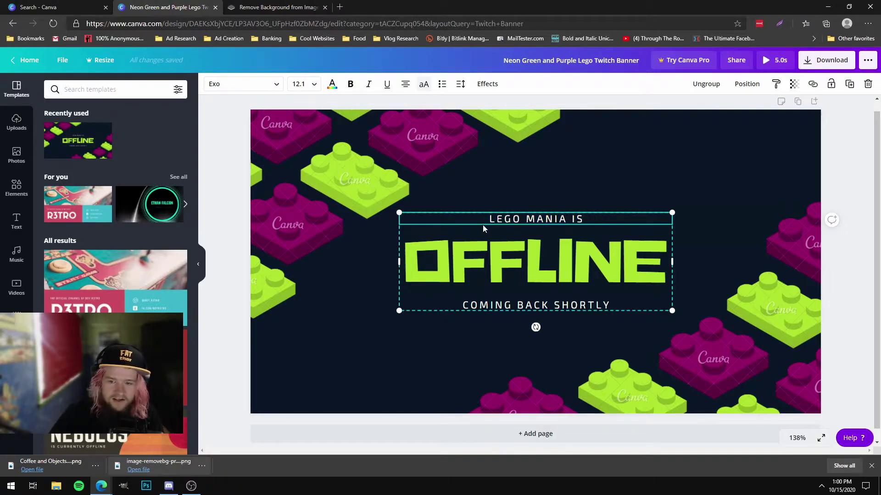
{"action": "left_click_drag", "start_coordinate": [489, 218], "coordinate": [561, 219]}
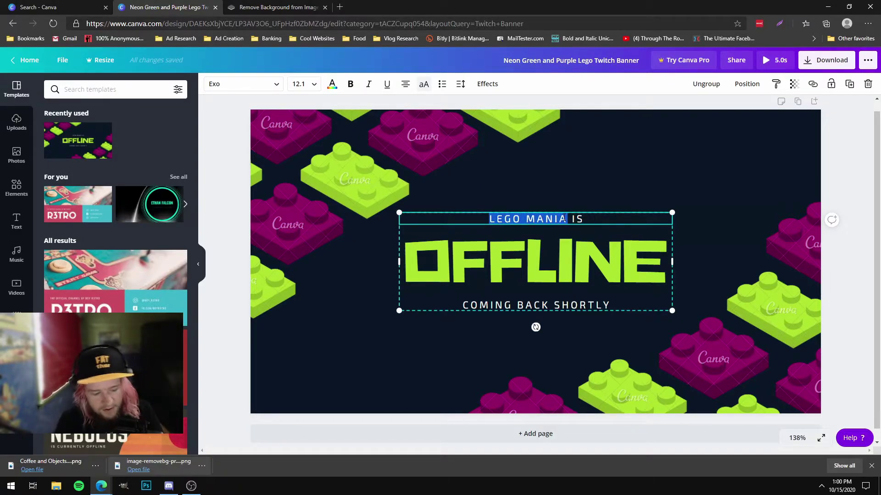
{"action": "type", "text": "FATTHORGG"}
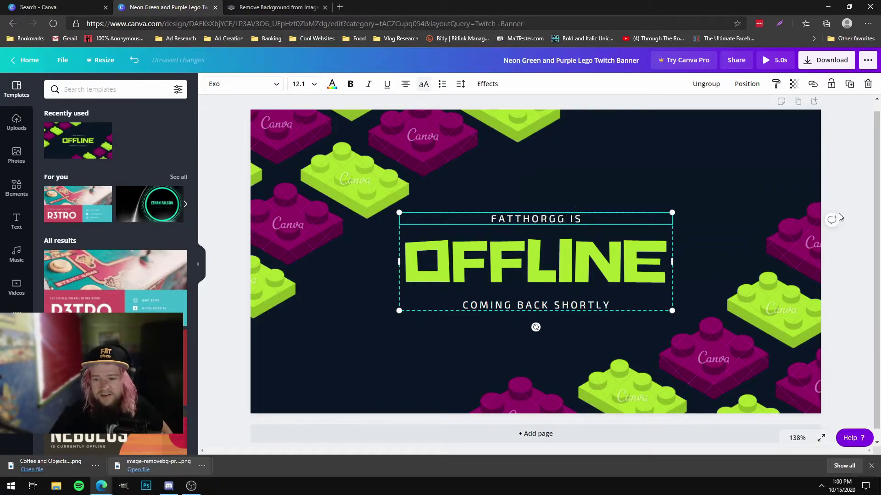
{"action": "left_click", "coordinate": [857, 153]}
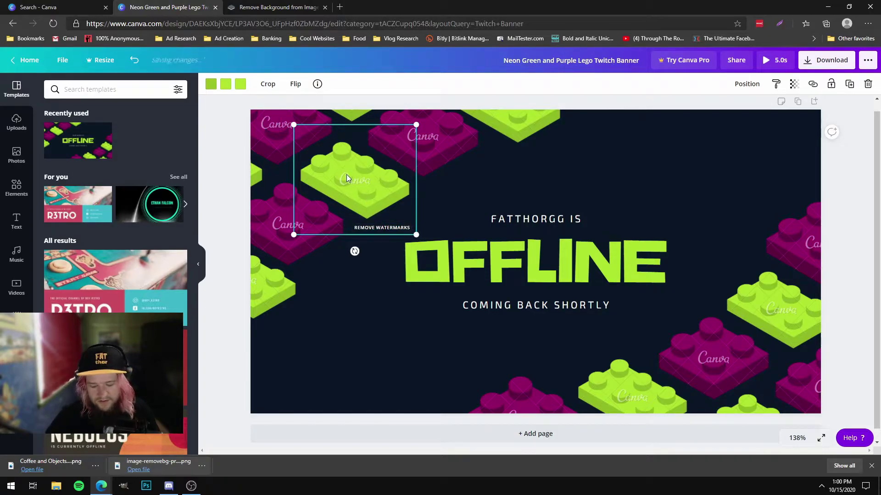
Remove the watermarked Lego bricks from the left side and upper edge of the banner
{"action": "left_click_drag", "start_coordinate": [352, 174], "coordinate": [338, 77]}
{"action": "left_click_drag", "start_coordinate": [295, 188], "coordinate": [216, 133]}
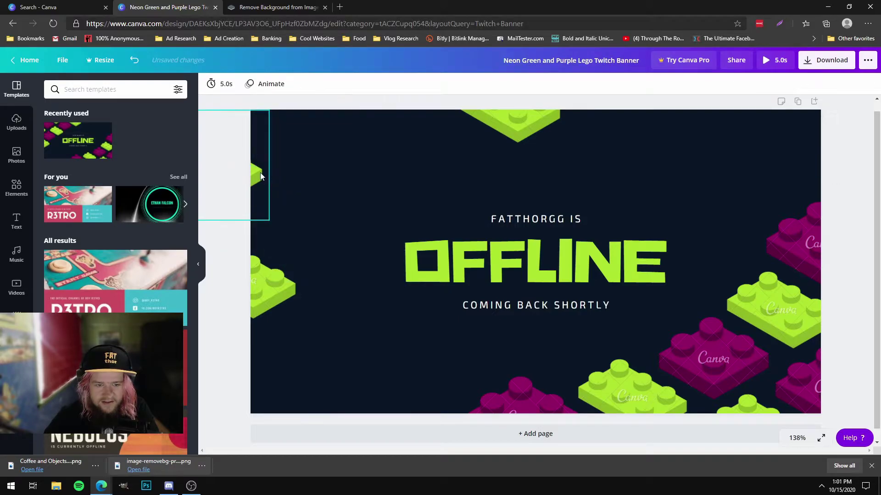
{"action": "left_click_drag", "start_coordinate": [271, 275], "coordinate": [201, 275]}
{"action": "left_click", "coordinate": [516, 120]}
{"action": "key", "text": "Delete"}
Delete the remaining Lego bricks along the banner's lower and right edges, leaving only the text on the background
{"action": "left_click", "coordinate": [700, 339]}
{"action": "key", "text": "Delete"}
{"action": "left_click", "coordinate": [611, 389]}
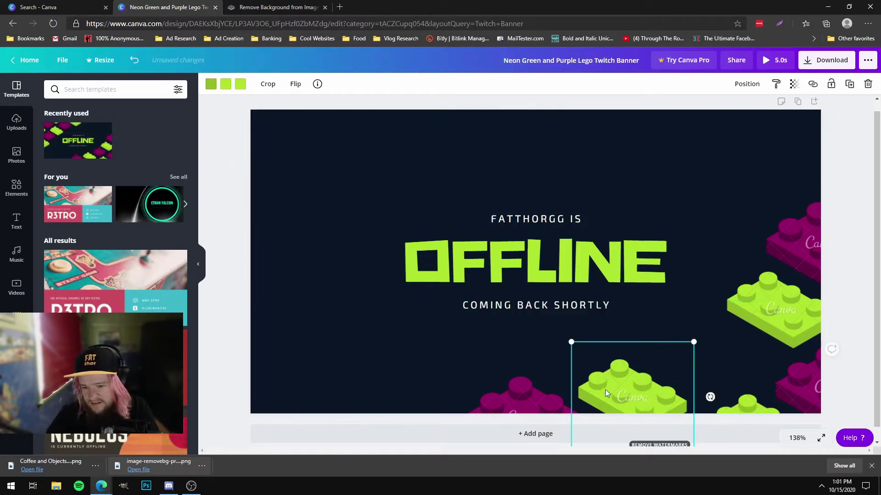
{"action": "key", "text": "Delete"}
{"action": "left_click", "coordinate": [538, 403]}
{"action": "key", "text": "Delete"}
{"action": "left_click", "coordinate": [745, 406]}
{"action": "key", "text": "Delete"}
{"action": "left_click", "coordinate": [794, 378]}
{"action": "key", "text": "Delete"}
{"action": "left_click", "coordinate": [777, 302]}
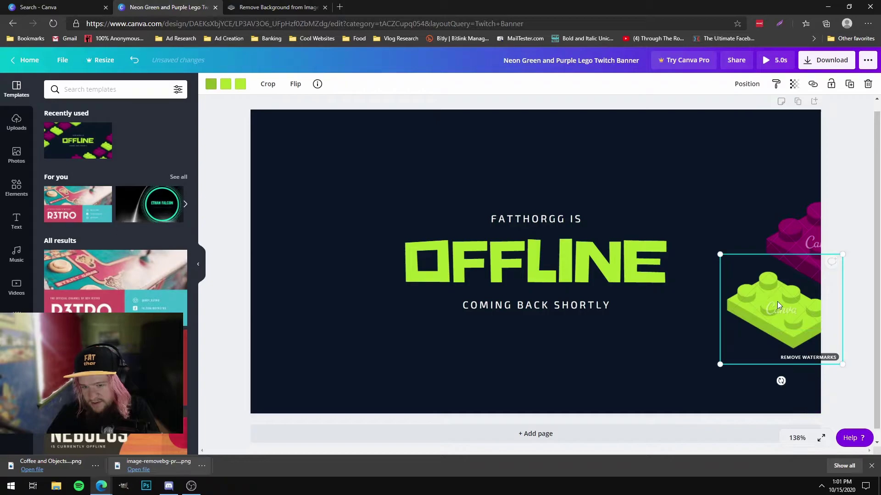
{"action": "key", "text": "Delete"}
{"action": "left_click", "coordinate": [793, 240]}
{"action": "key", "text": "Delete"}
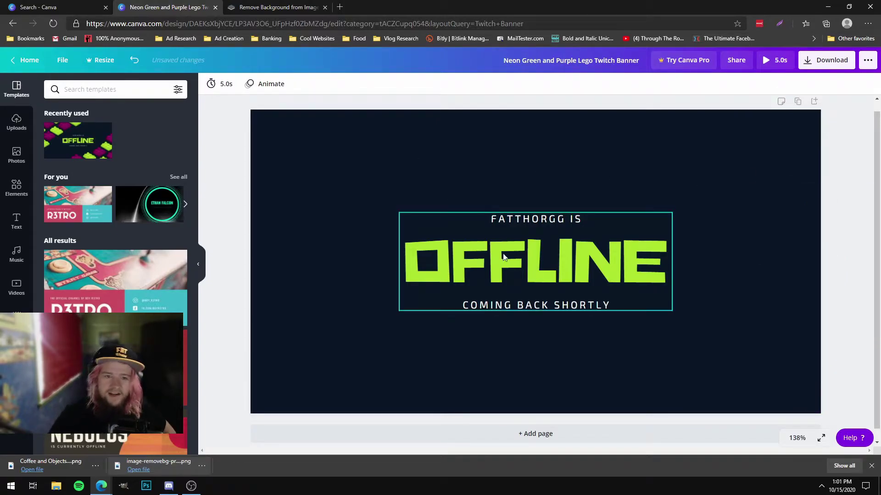
Download the finished Twitch banner as a PNG file
{"action": "left_click", "coordinate": [825, 60]}
{"action": "left_click", "coordinate": [801, 212]}
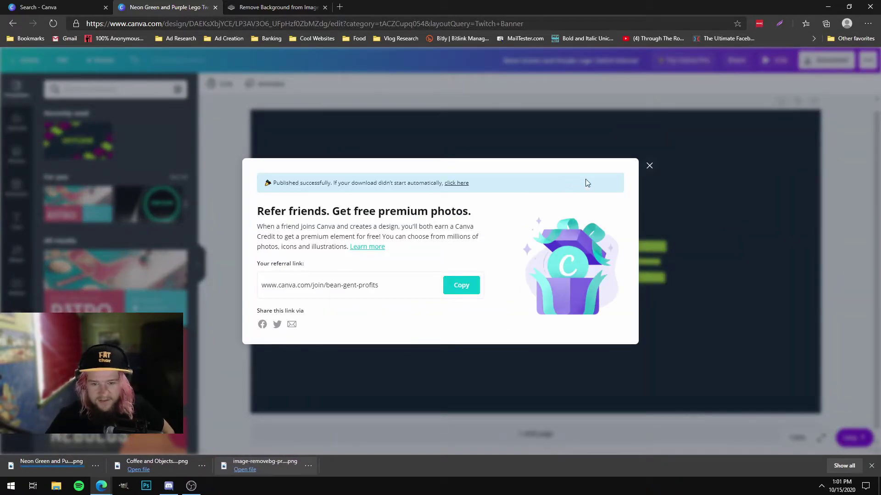
Dismiss the download confirmation and open the animation styles available for the banner
{"action": "left_click", "coordinate": [649, 167]}
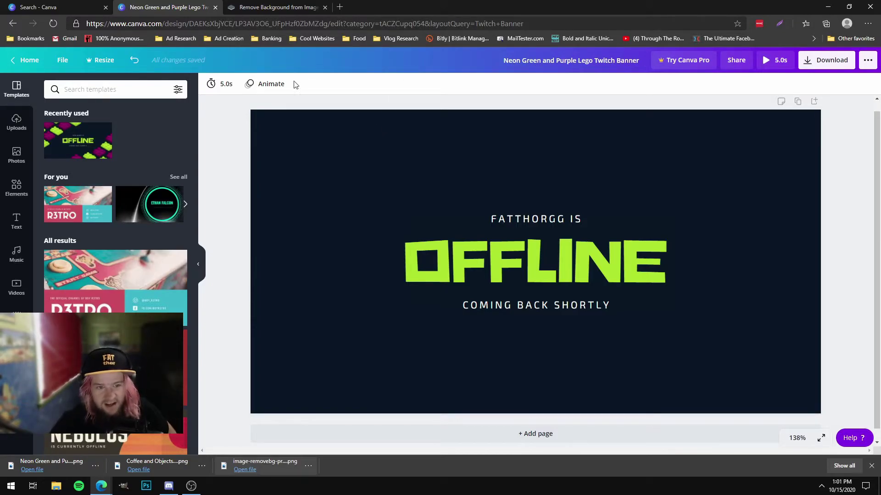
{"action": "left_click", "coordinate": [270, 89]}
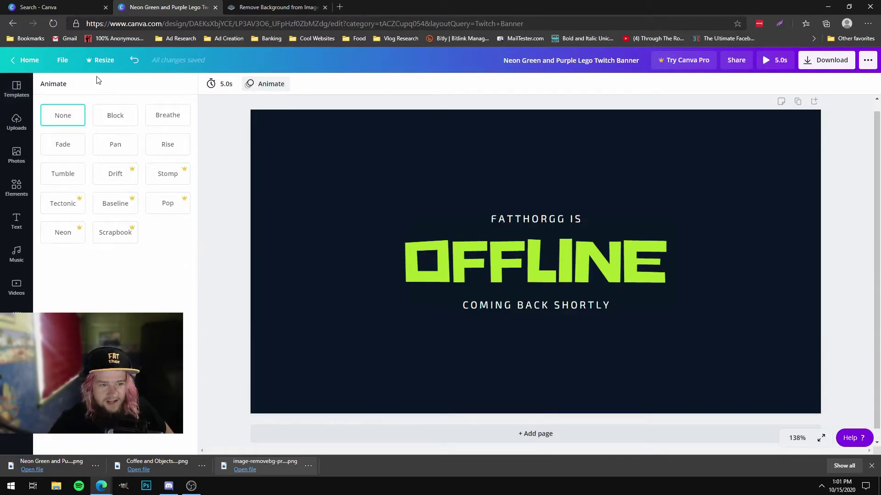
Browse the stock video library and search it for "gaming"
{"action": "left_click", "coordinate": [17, 287]}
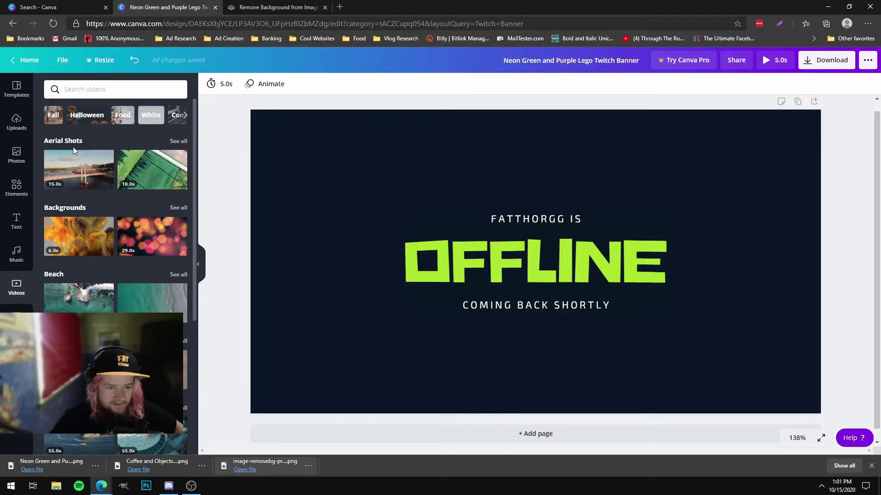
{"action": "scroll", "coordinate": [114, 184], "scroll_direction": "down", "scroll_amount": 6}
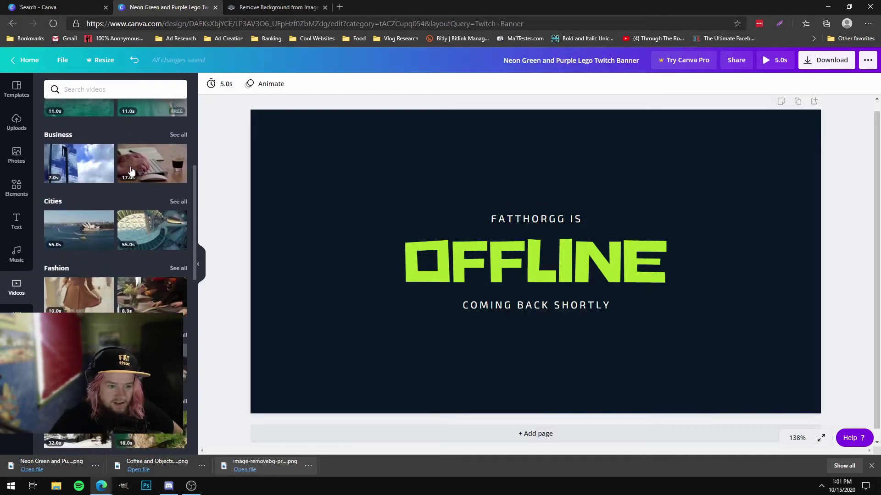
{"action": "left_click", "coordinate": [112, 89]}
{"action": "type", "text": "g"}
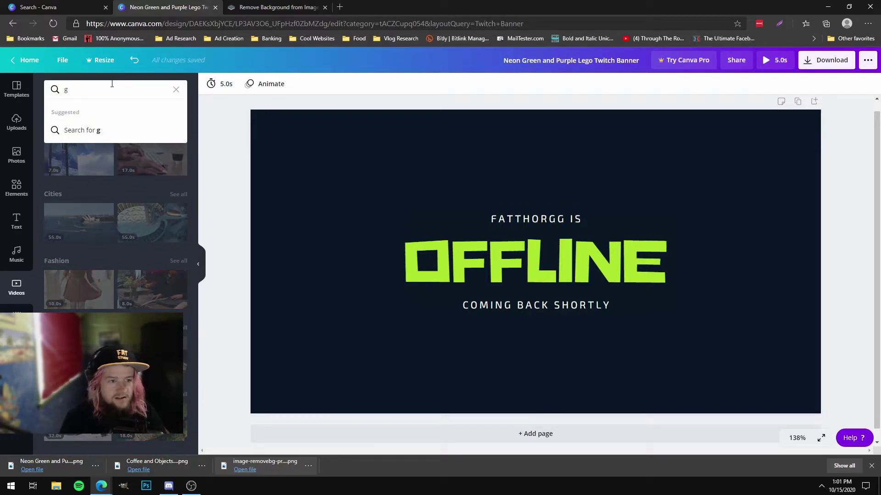
{"action": "type", "text": "mang"}
{"action": "key", "text": "Return"}
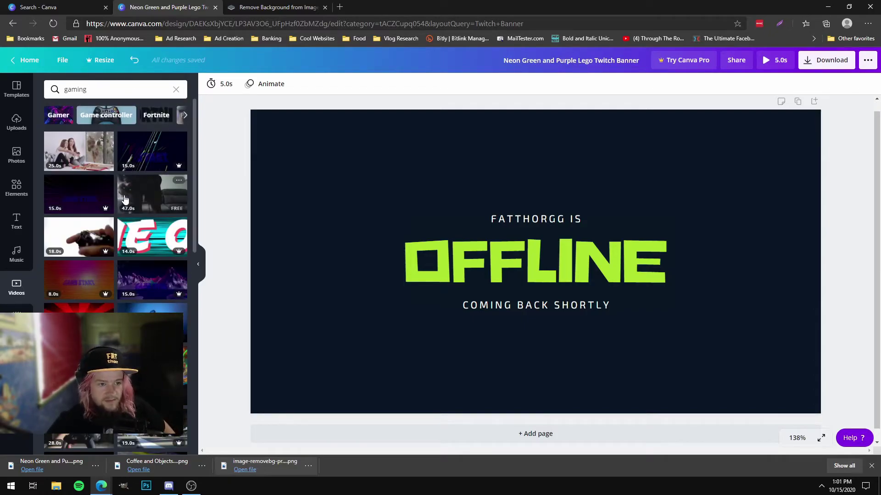
Look through the related Gamer videos and return to the Gaming results
{"action": "left_click", "coordinate": [58, 115]}
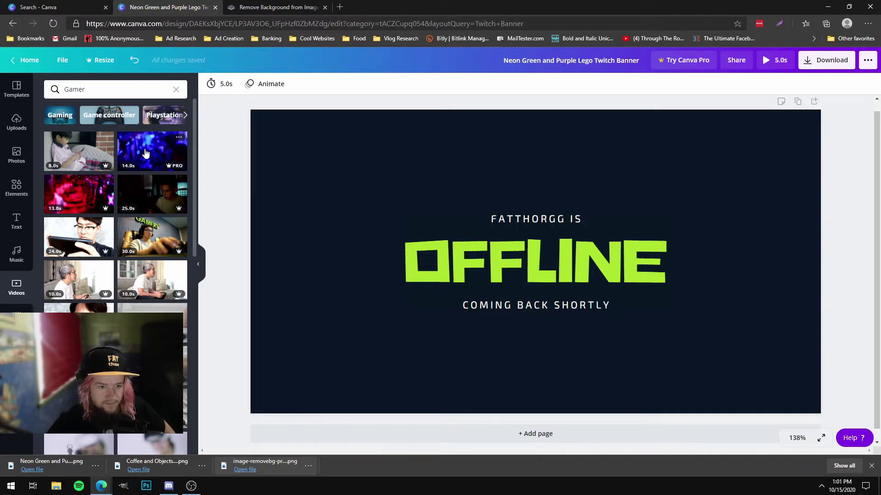
{"action": "scroll", "coordinate": [151, 229], "scroll_direction": "down", "scroll_amount": 10}
{"action": "scroll", "coordinate": [133, 160], "scroll_direction": "up", "scroll_amount": 10}
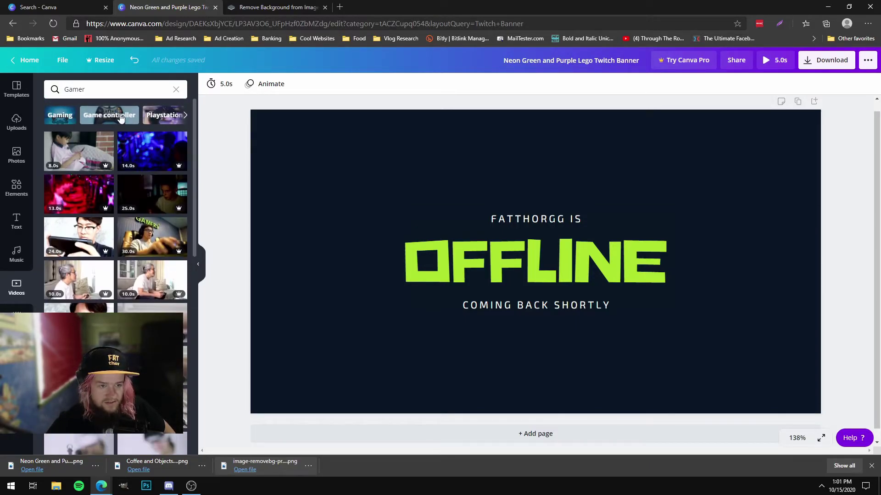
{"action": "left_click", "coordinate": [68, 119]}
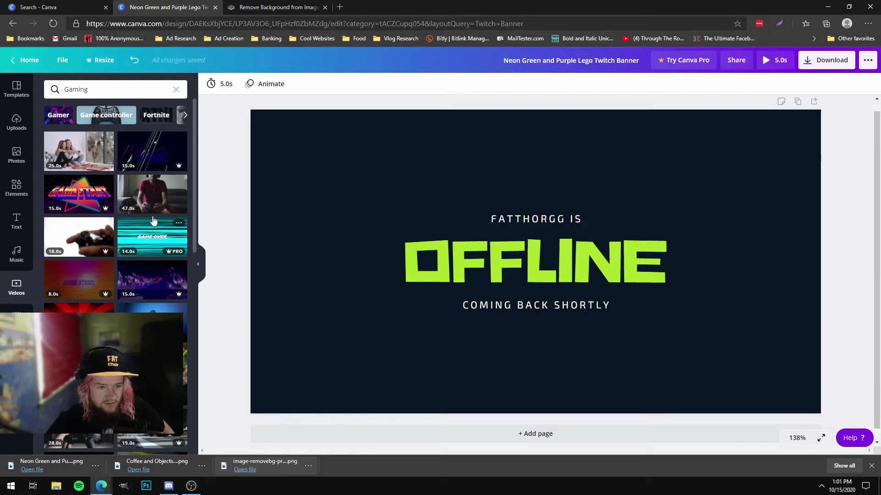
Add the free 47-second clip of the man with a game controller to the banner and enlarge it to cover most of the background
{"action": "left_click", "coordinate": [149, 189]}
{"action": "left_click_drag", "start_coordinate": [489, 160], "coordinate": [421, 129]}
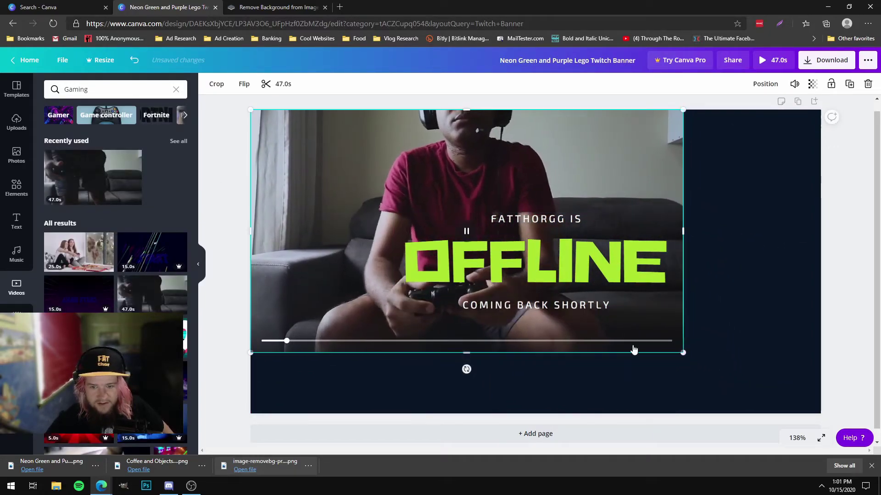
{"action": "left_click_drag", "start_coordinate": [683, 353], "coordinate": [805, 394]}
{"action": "mouse_move", "coordinate": [733, 297]}
{"action": "left_mouse_down"}
{"action": "mouse_move", "coordinate": [761, 294]}
{"action": "mouse_move", "coordinate": [745, 291]}
{"action": "left_mouse_up"}
{"action": "left_click", "coordinate": [815, 262]}
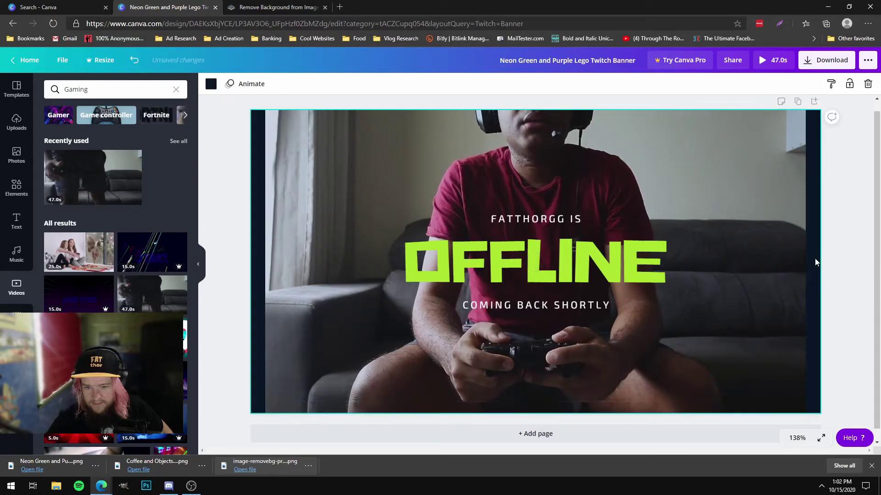
{"action": "left_click", "coordinate": [849, 226]}
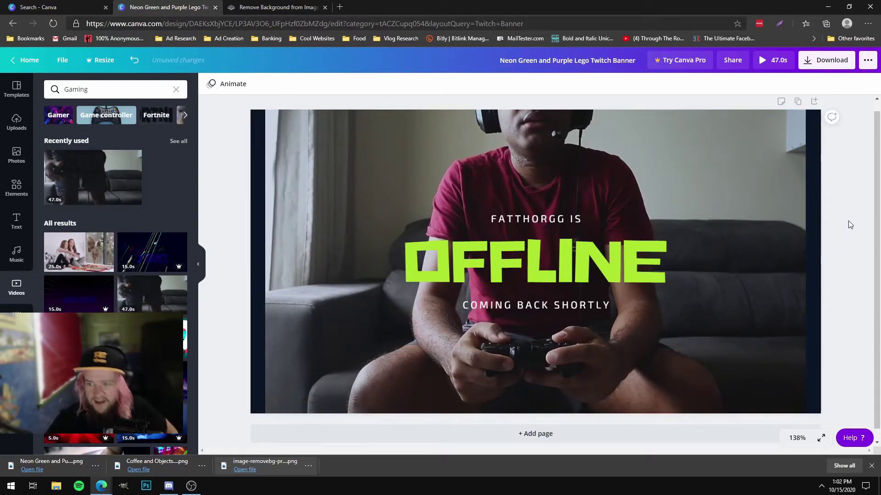
Choose MP4 Video as the banner's download file type, and leave the download options without downloading
{"action": "left_click", "coordinate": [827, 61]}
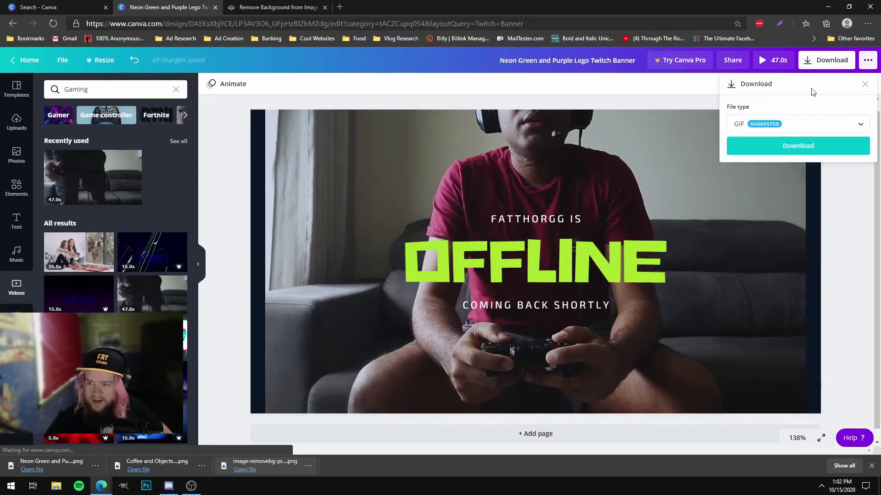
{"action": "left_click", "coordinate": [760, 125]}
{"action": "left_click", "coordinate": [739, 179]}
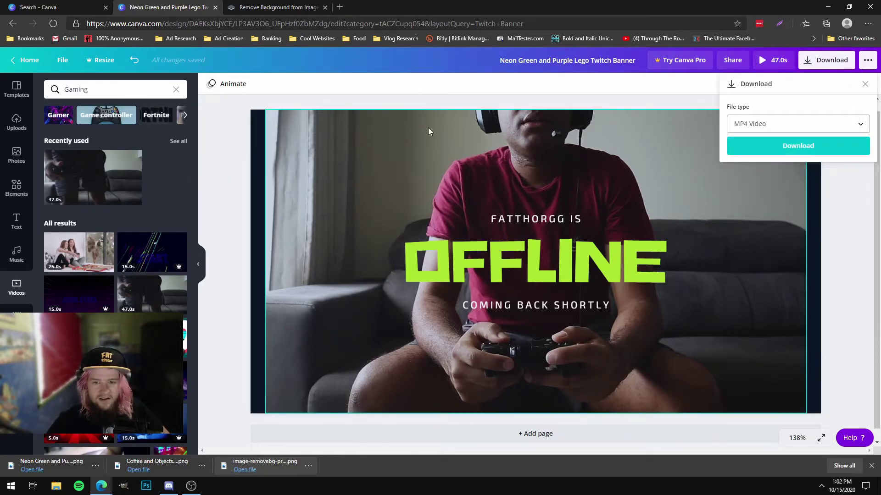
{"action": "left_click", "coordinate": [477, 94]}
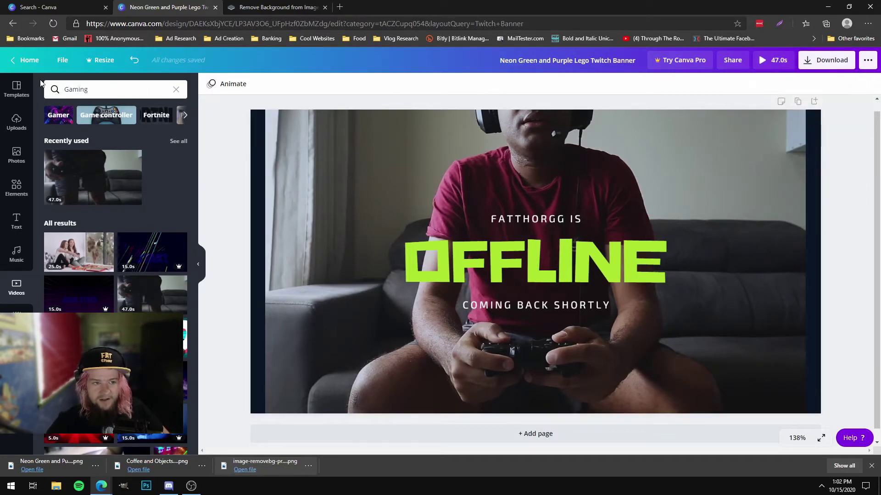
Return to the home page, find the YouTube Video design type and start a blank design from it
{"action": "left_click", "coordinate": [12, 63]}
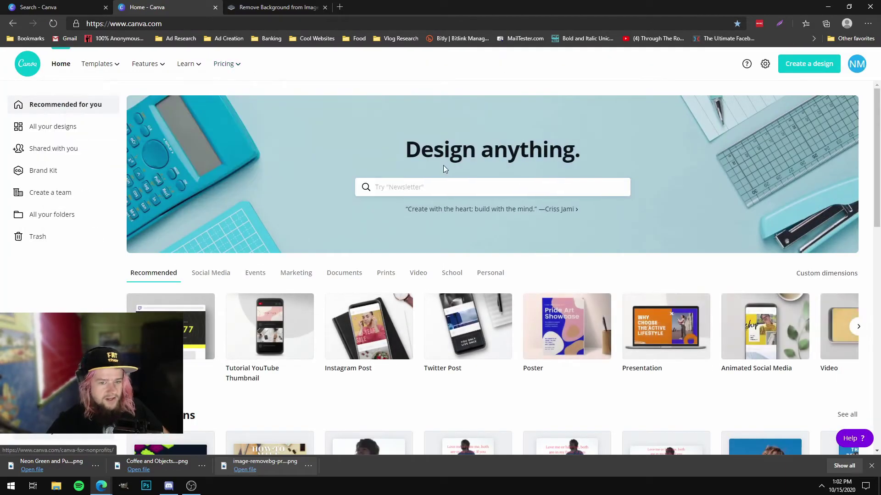
{"action": "left_click", "coordinate": [470, 180]}
{"action": "type", "text": "youtube"}
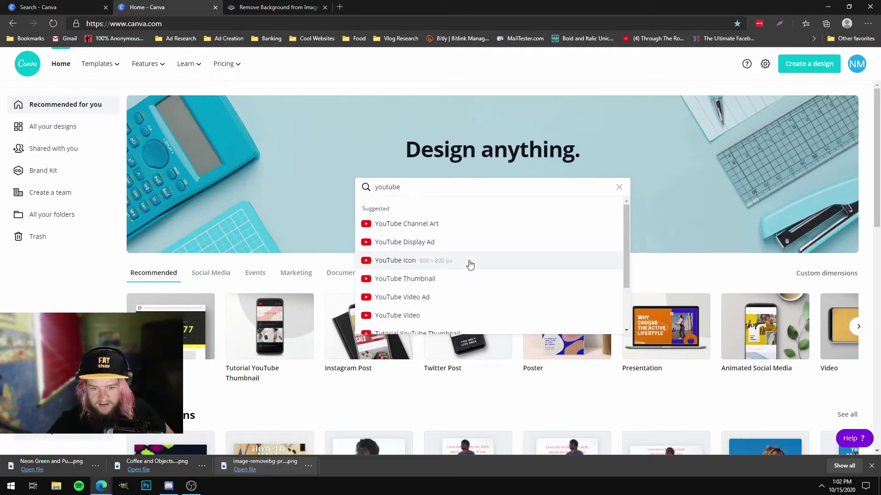
{"action": "scroll", "coordinate": [431, 277], "scroll_direction": "down", "scroll_amount": 1}
{"action": "left_click", "coordinate": [430, 275]}
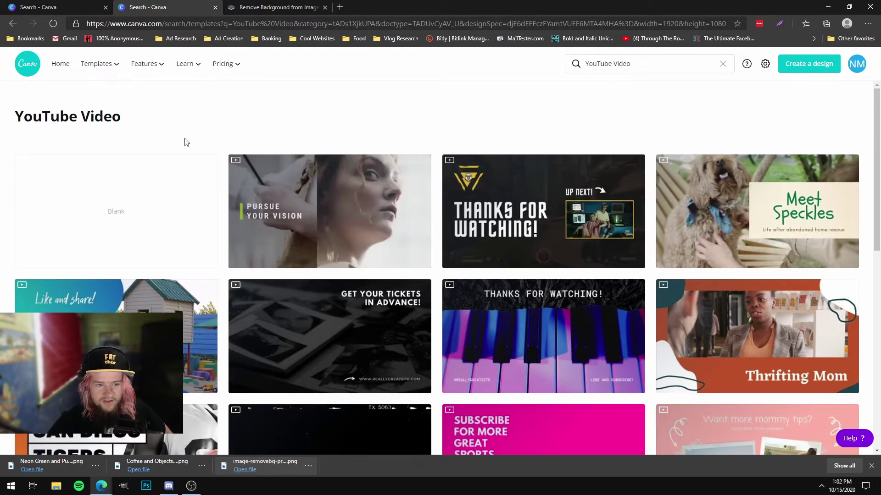
{"action": "left_click", "coordinate": [130, 202]}
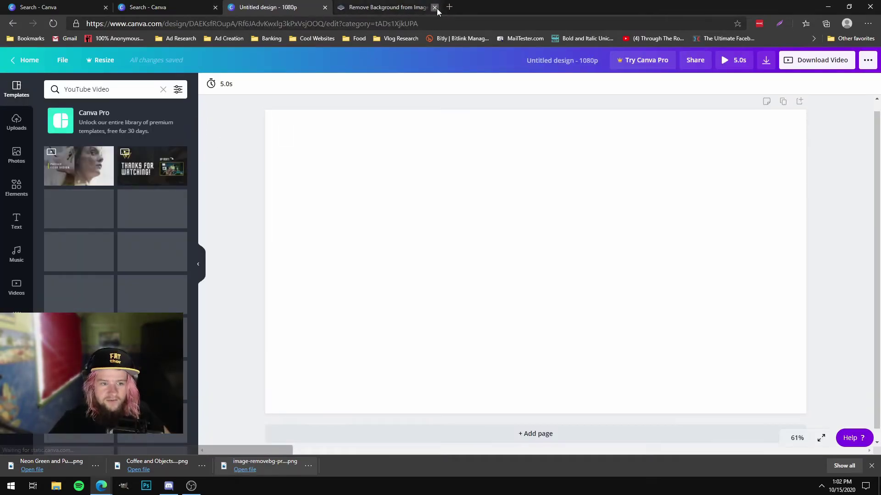
Search the stock videos for "gaming" in the blank YouTube video design
{"action": "left_click", "coordinate": [46, 89]}
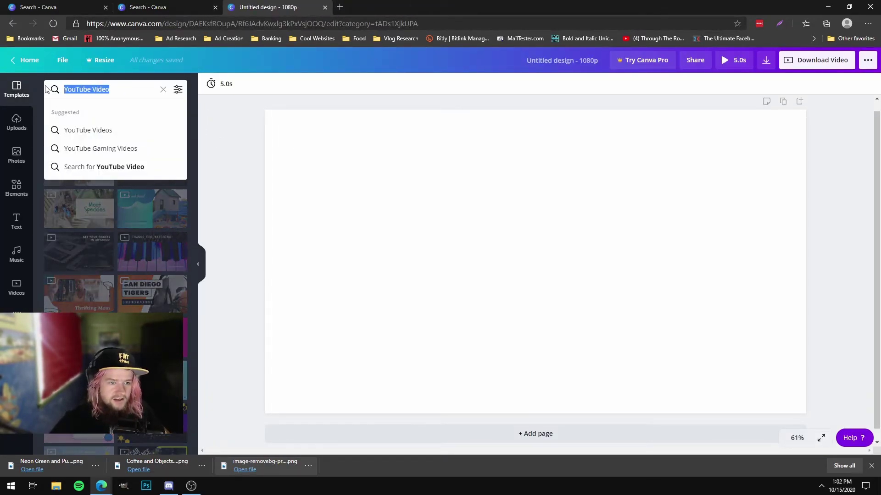
{"action": "left_click", "coordinate": [17, 288]}
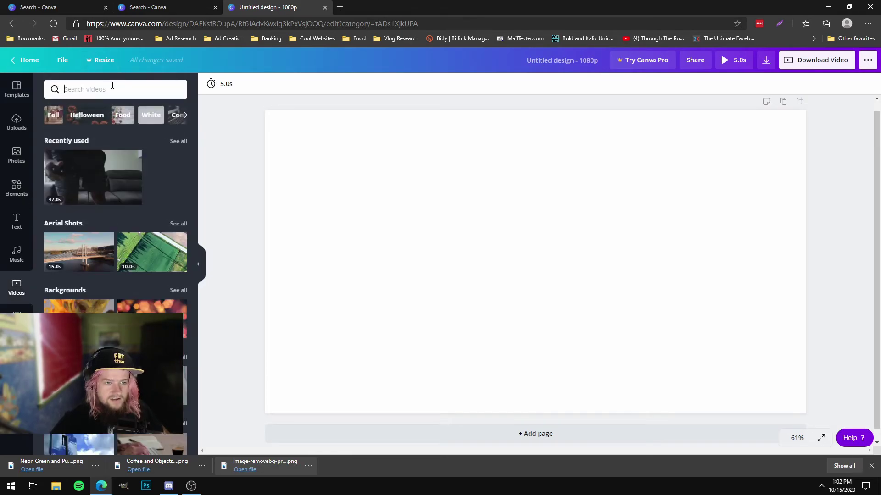
{"action": "left_click", "coordinate": [113, 85]}
{"action": "type", "text": "gga"}
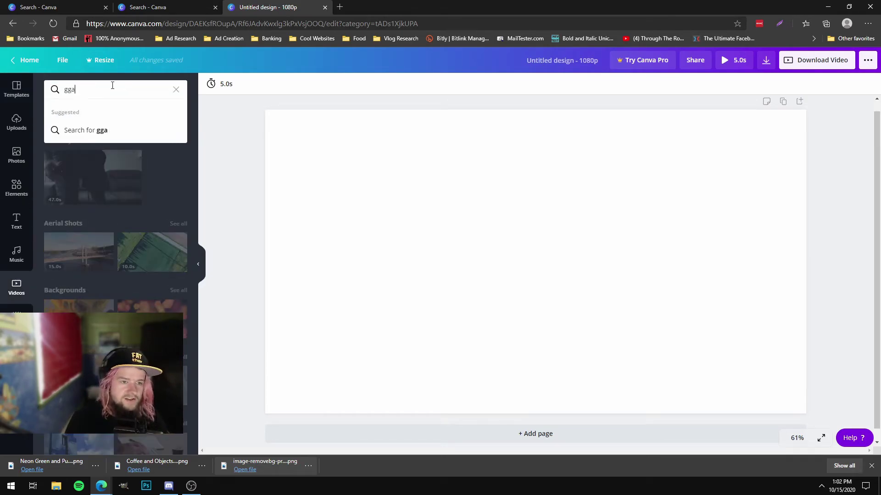
{"action": "type", "text": "ming"}
{"action": "key", "text": "Return"}
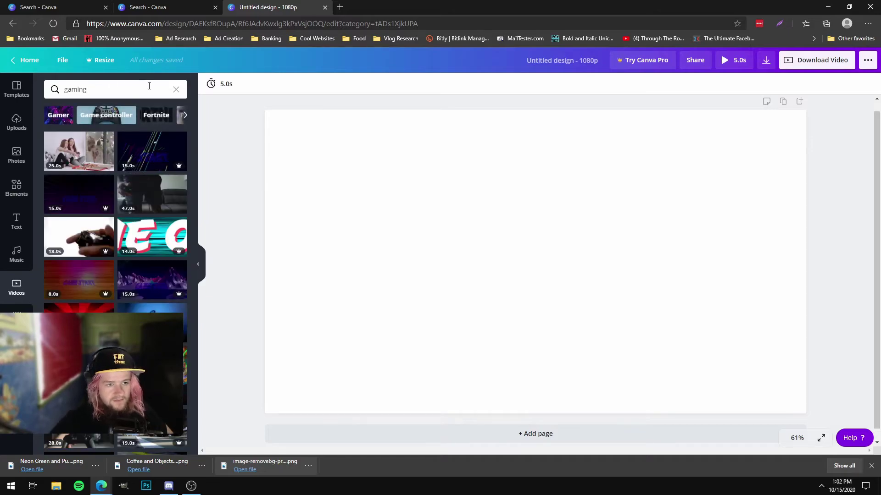
Check the related Game controller videos and go back to the Gaming results
{"action": "left_click", "coordinate": [94, 117]}
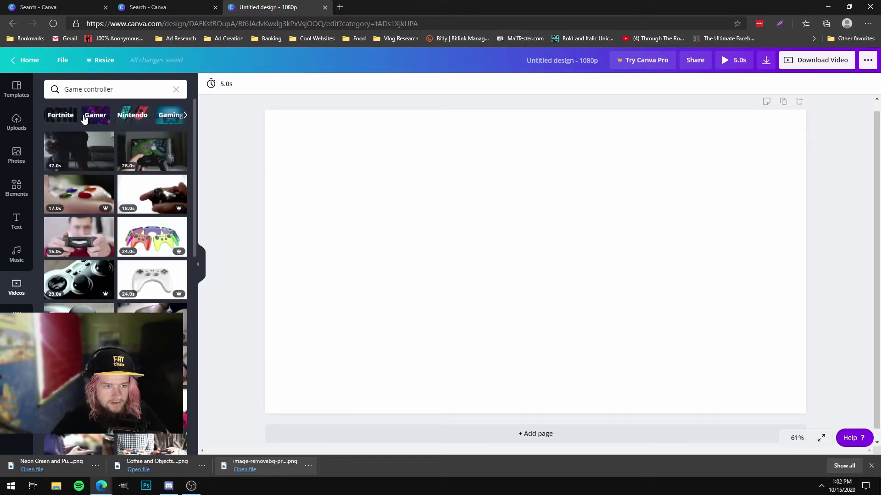
{"action": "left_click", "coordinate": [61, 116]}
{"action": "left_click", "coordinate": [61, 116]}
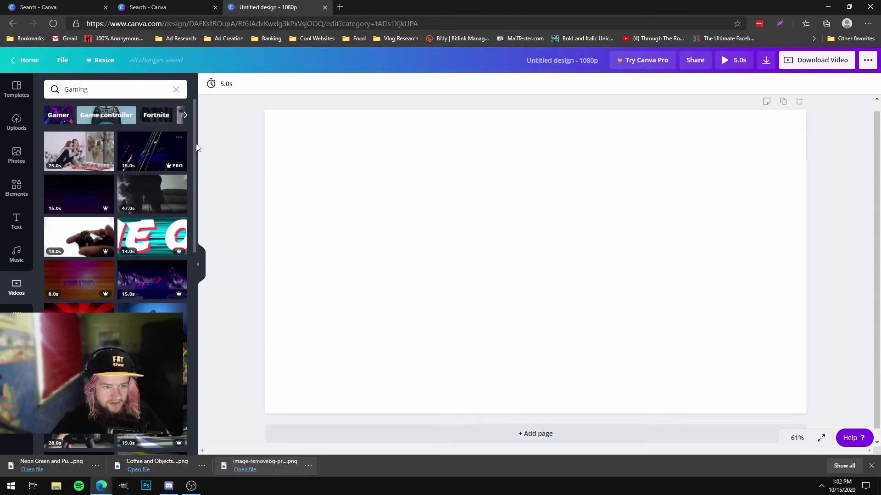
Add the 47-second game controller clip to the blank page and enlarge it to fill the whole page
{"action": "left_click", "coordinate": [161, 186]}
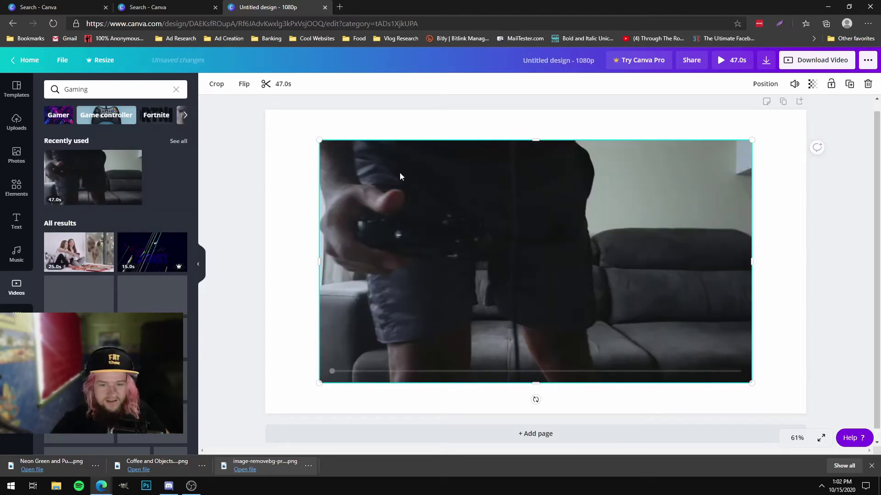
{"action": "left_click_drag", "start_coordinate": [583, 241], "coordinate": [565, 232]}
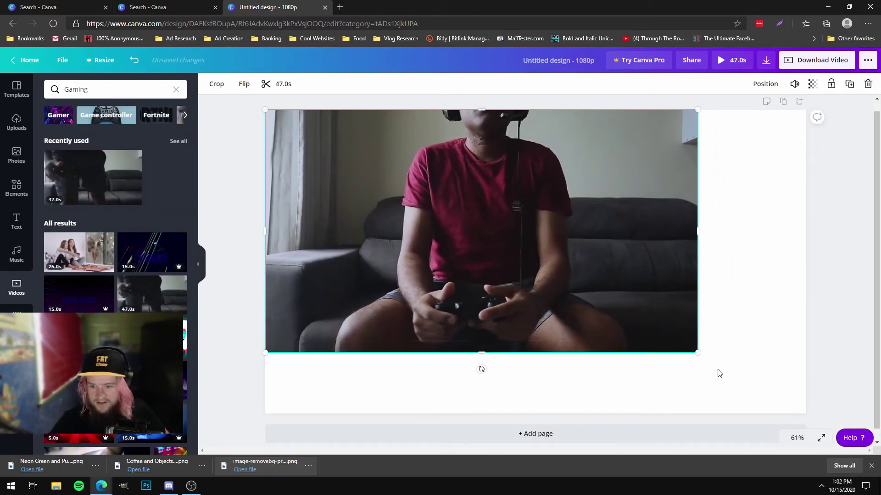
{"action": "left_click_drag", "start_coordinate": [697, 352], "coordinate": [806, 414]}
{"action": "left_click", "coordinate": [845, 357]}
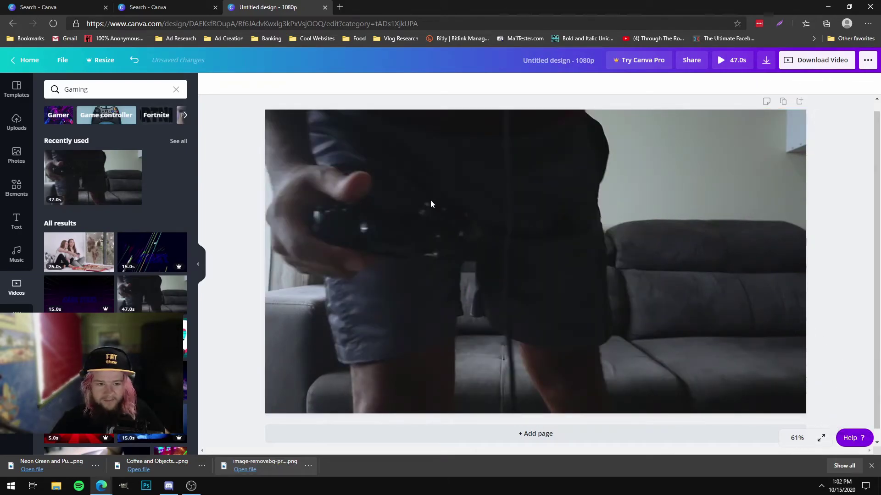
Select the clip on the page and try its play and pause control
{"action": "left_click", "coordinate": [532, 253]}
{"action": "left_click", "coordinate": [861, 145]}
{"action": "left_click", "coordinate": [508, 224]}
{"action": "left_click", "coordinate": [534, 261]}
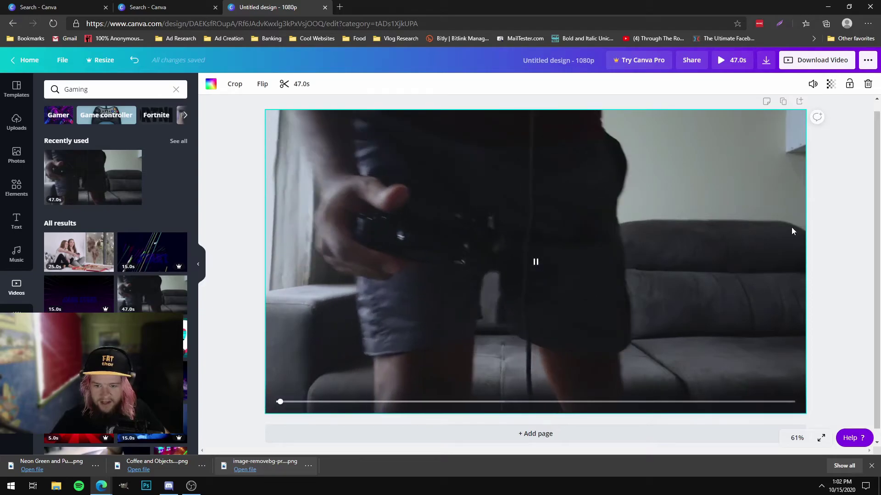
Try muting the clip's audio and set its volume to 61
{"action": "left_click", "coordinate": [812, 84]}
{"action": "left_click", "coordinate": [674, 108]}
{"action": "left_click_drag", "start_coordinate": [693, 110], "coordinate": [757, 108]}
{"action": "left_click", "coordinate": [673, 111]}
{"action": "left_click_drag", "start_coordinate": [692, 108], "coordinate": [747, 108]}
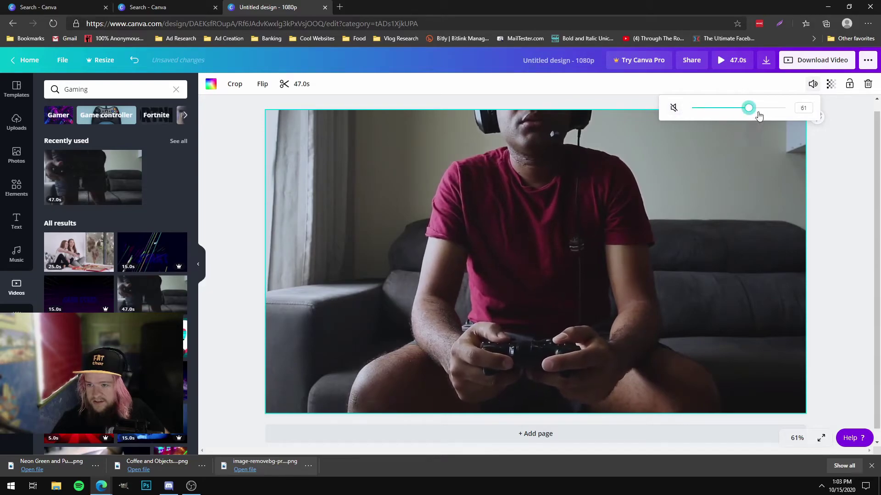
{"action": "left_click", "coordinate": [823, 146]}
Trim the clip to its first 5.0 seconds
{"action": "left_click", "coordinate": [492, 214]}
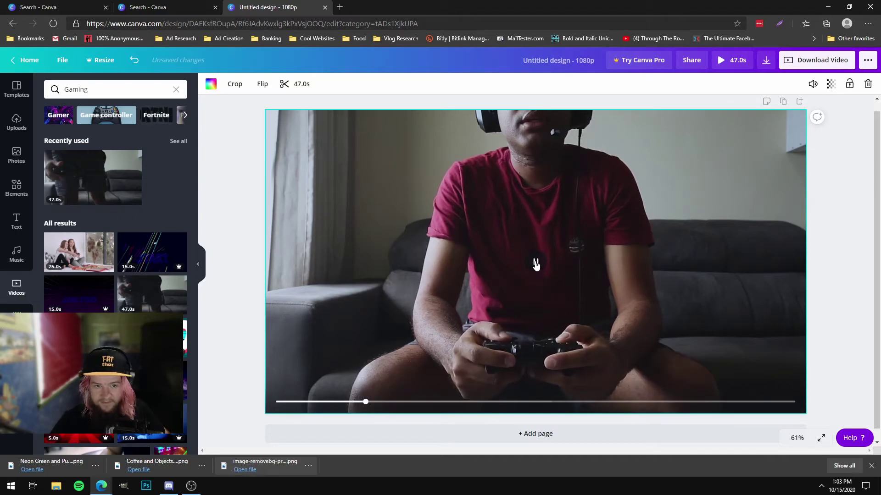
{"action": "left_click", "coordinate": [285, 83]}
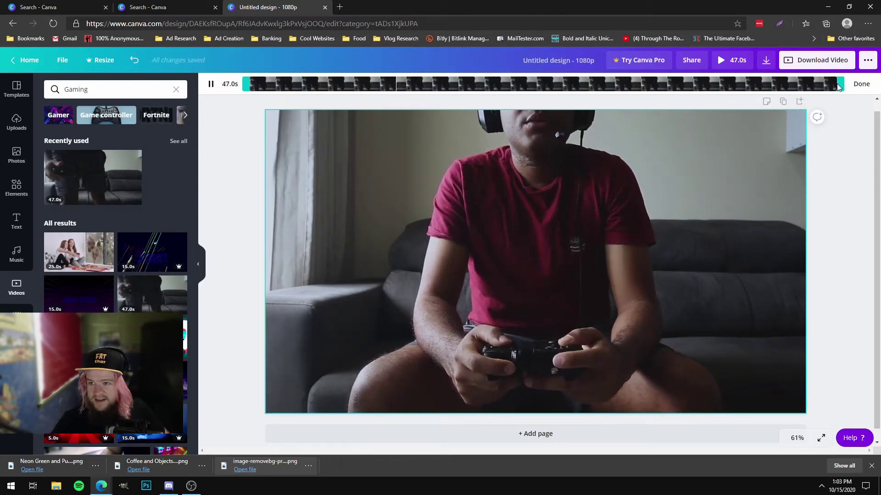
{"action": "left_click_drag", "start_coordinate": [841, 84], "coordinate": [305, 88]}
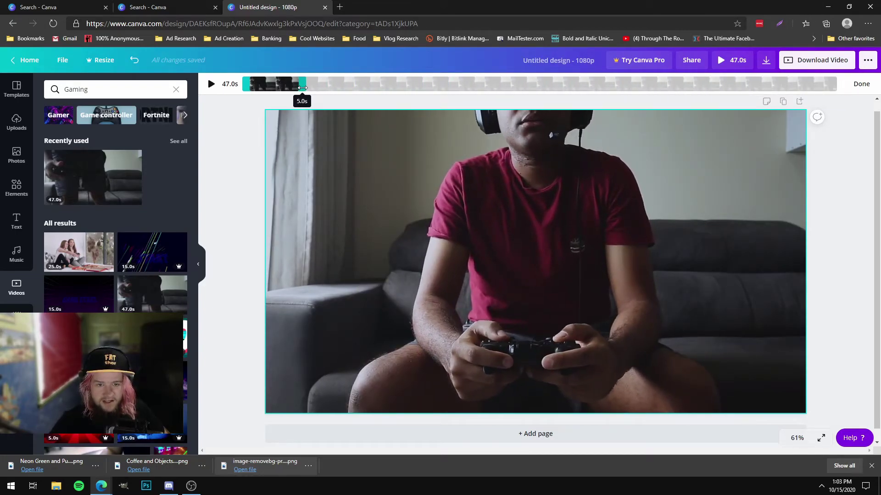
{"action": "left_click", "coordinate": [857, 175]}
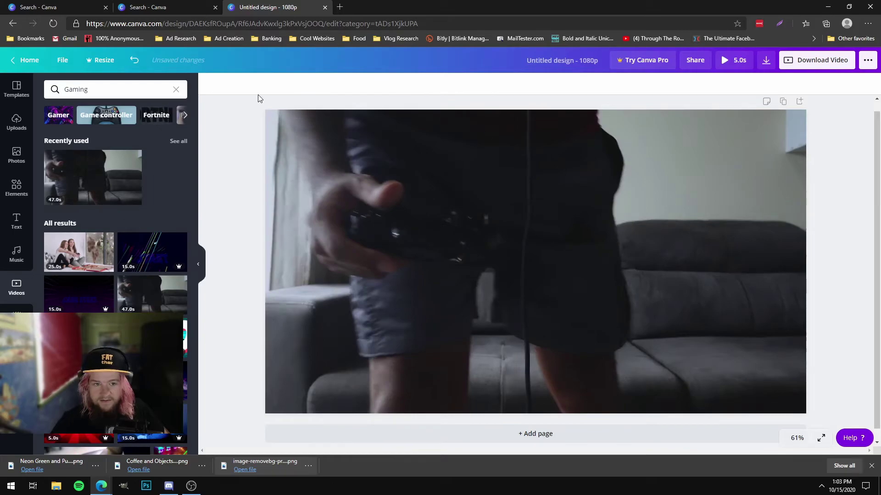
{"action": "left_click", "coordinate": [618, 176]}
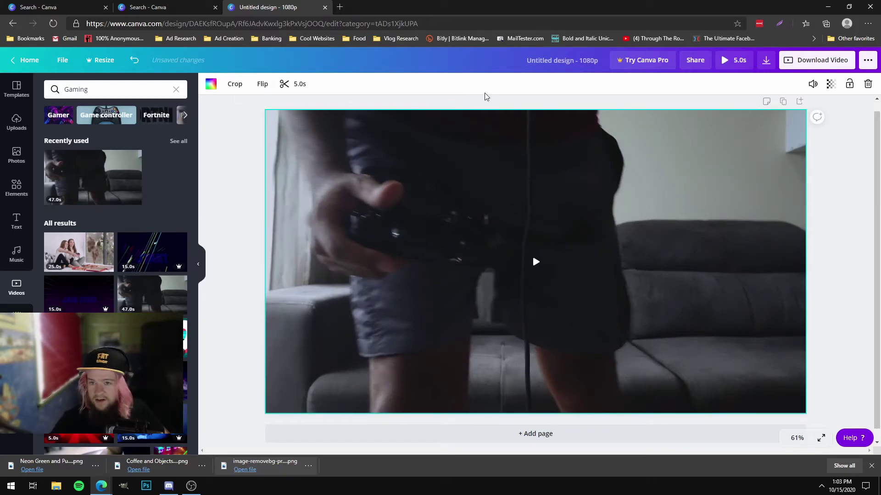
Shift the clip's 5.0-second trim window to the middle of the footage, where the seated man holds the controller
{"action": "left_click", "coordinate": [293, 84]}
{"action": "left_click_drag", "start_coordinate": [275, 84], "coordinate": [486, 87]}
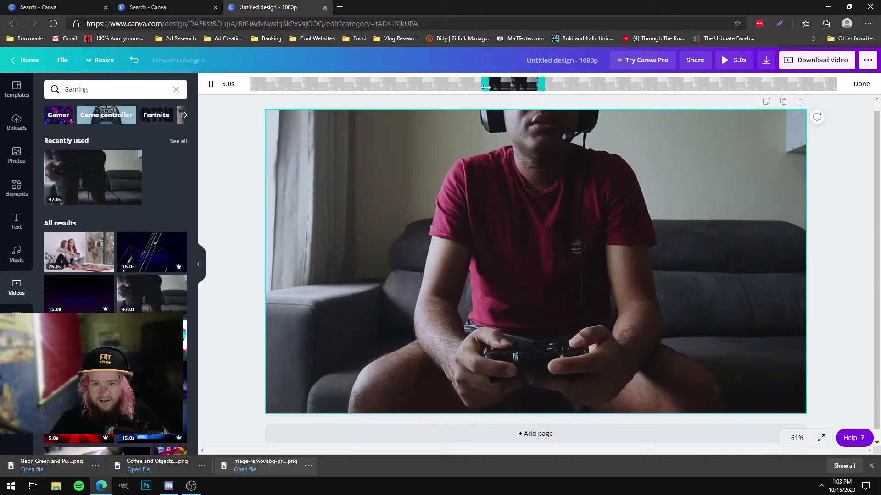
{"action": "left_click", "coordinate": [831, 173]}
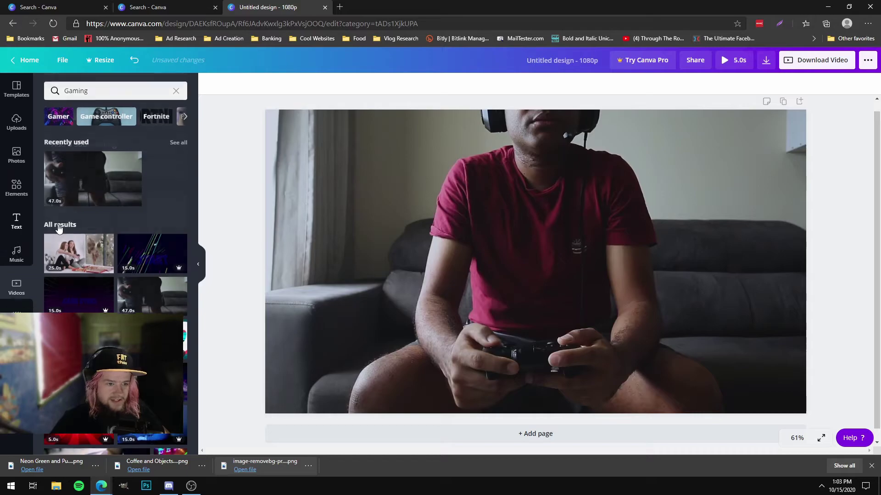
Add a heading to the page reading "Make Social Media Graphics like this one for free in 2020"
{"action": "left_click", "coordinate": [16, 222]}
{"action": "left_click", "coordinate": [130, 135]}
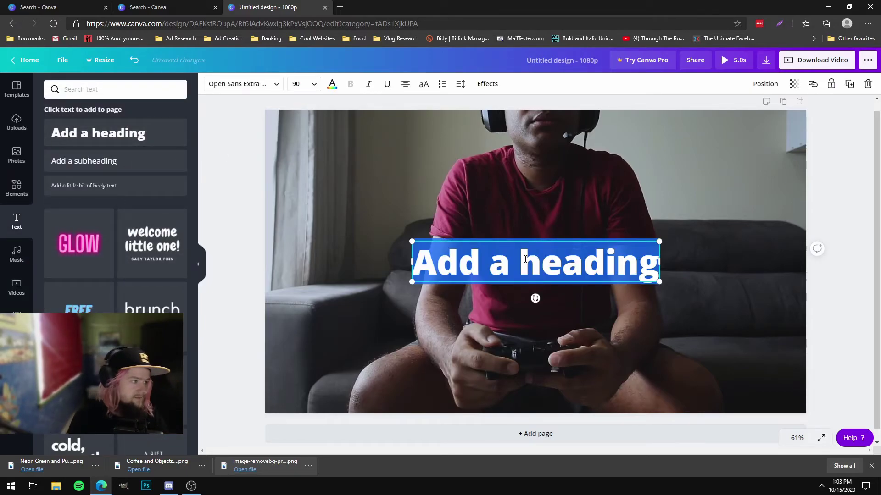
{"action": "type", "text": "Make"}
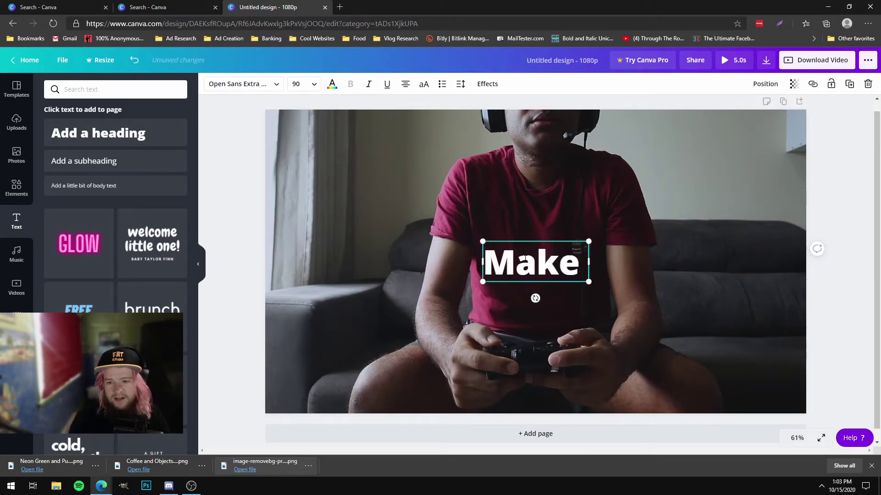
{"action": "type", "text": " Social media"}
{"action": "key", "text": "BackSpace"}
{"action": "key", "text": "BackSpace"}
{"action": "key", "text": "BackSpace"}
{"action": "key", "text": "BackSpace"}
{"action": "key", "text": "BackSpace"}
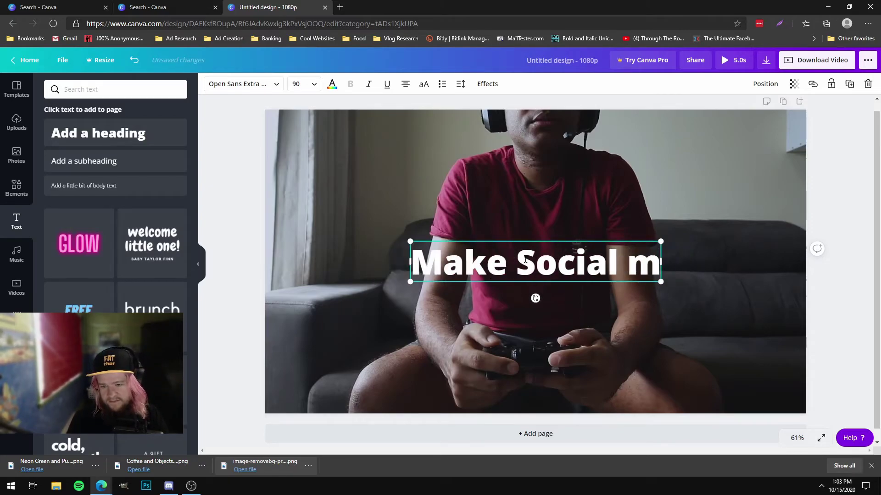
{"action": "type", "text": "Media Graphics l"}
{"action": "key", "text": "BackSpace"}
{"action": "key", "text": "BackSpace"}
{"action": "type", "text": "like this one for free in 2020"}
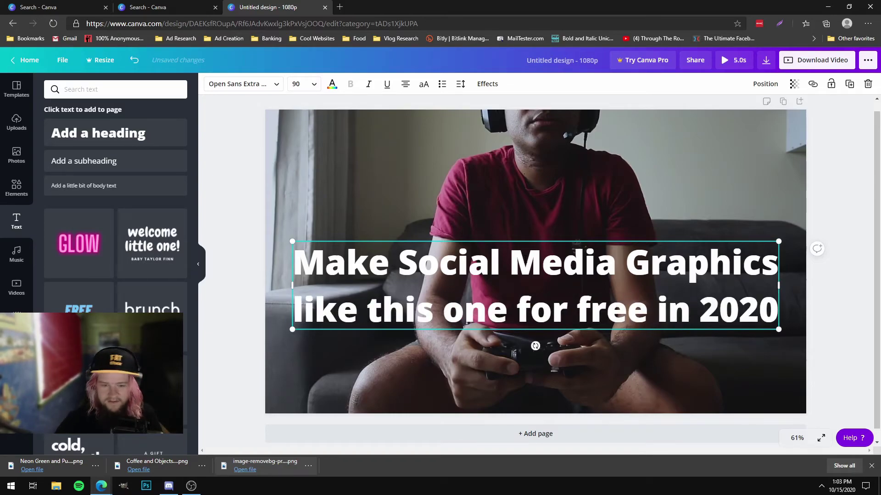
Enlarge the heading to font size 94.3 and move it up over the man's chest
{"action": "left_click_drag", "start_coordinate": [777, 329], "coordinate": [803, 334]}
{"action": "left_click", "coordinate": [619, 258]}
{"action": "left_click_drag", "start_coordinate": [536, 240], "coordinate": [520, 183]}
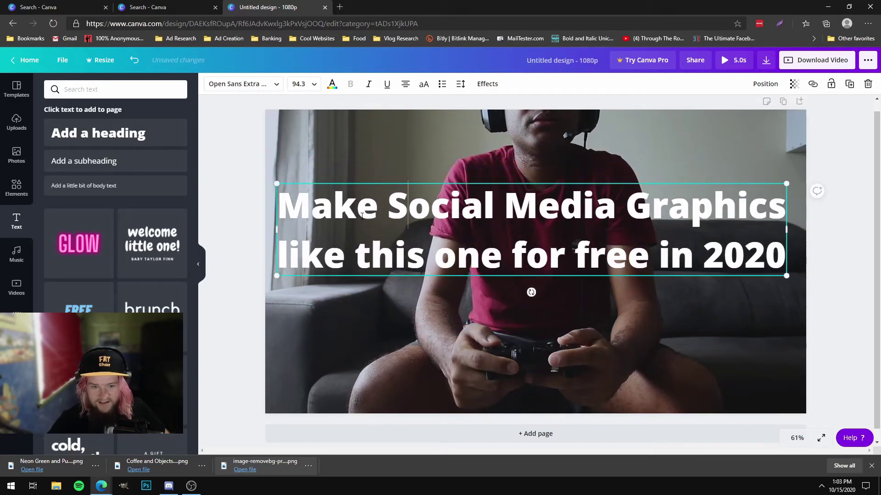
{"action": "left_click", "coordinate": [782, 210]}
{"action": "key", "text": "Return"}
{"action": "key", "text": "BackSpace"}
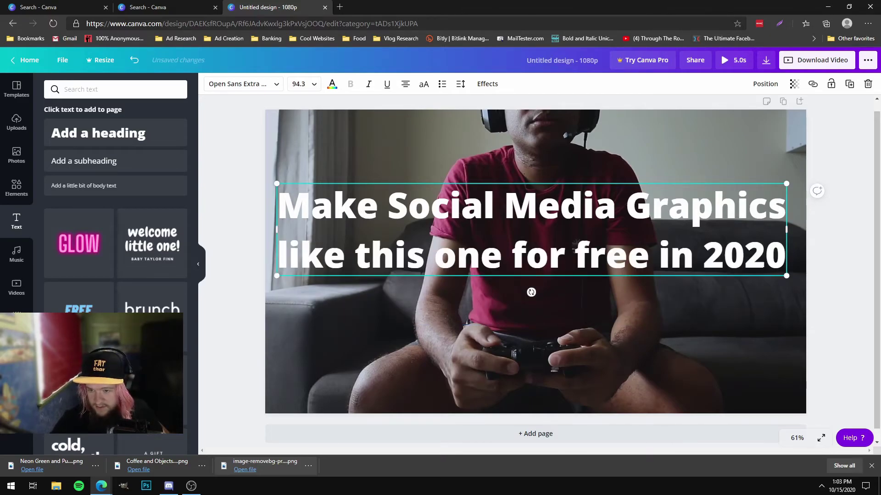
Move the heading down so that it sits centred across the page, and deselect it
{"action": "left_click", "coordinate": [867, 295]}
{"action": "left_click", "coordinate": [571, 226]}
{"action": "left_click_drag", "start_coordinate": [540, 222], "coordinate": [544, 261]}
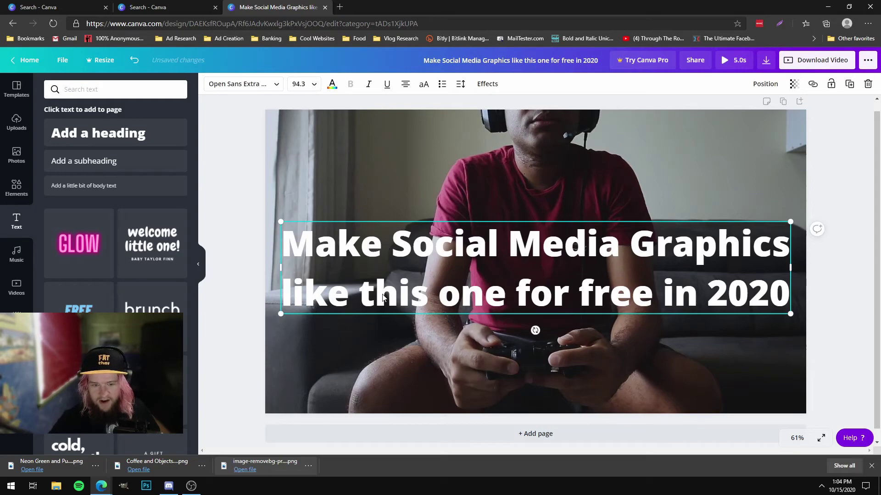
{"action": "left_click", "coordinate": [839, 250]}
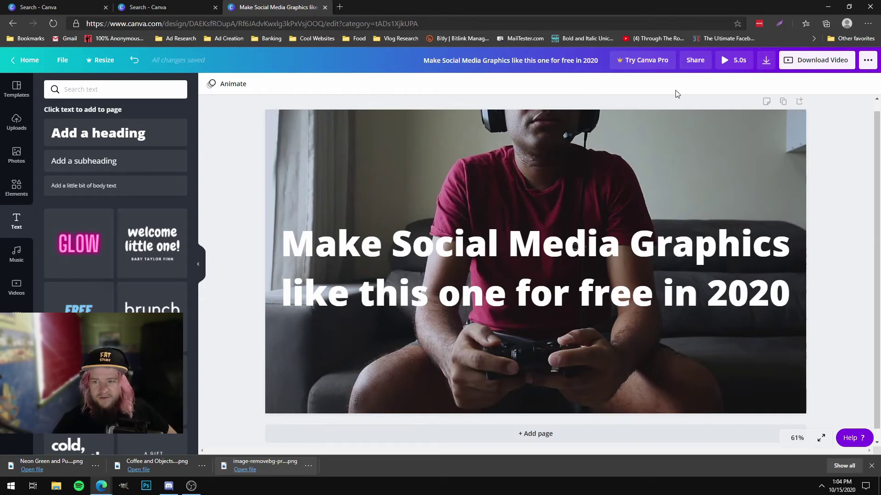
Examine the Canva Pro free trial offer and its yearly and monthly plans, and close it without claiming the trial
{"action": "left_click", "coordinate": [644, 68]}
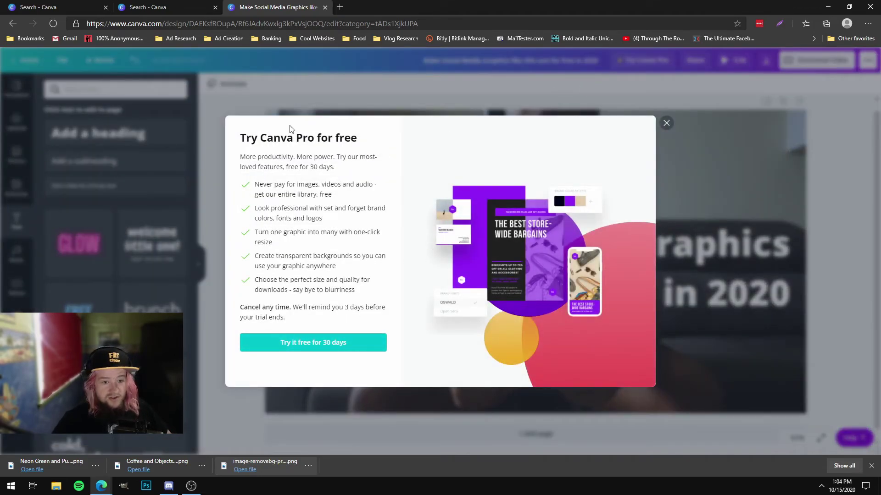
{"action": "left_click", "coordinate": [360, 344]}
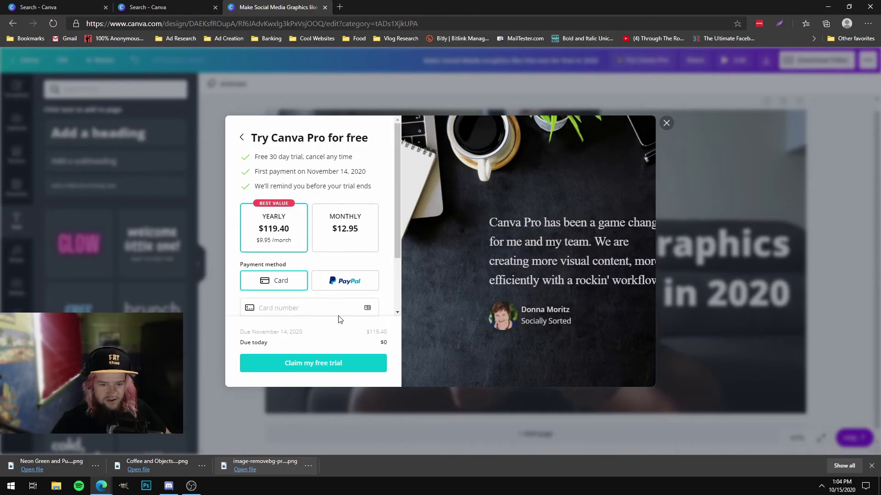
{"action": "left_click", "coordinate": [666, 123]}
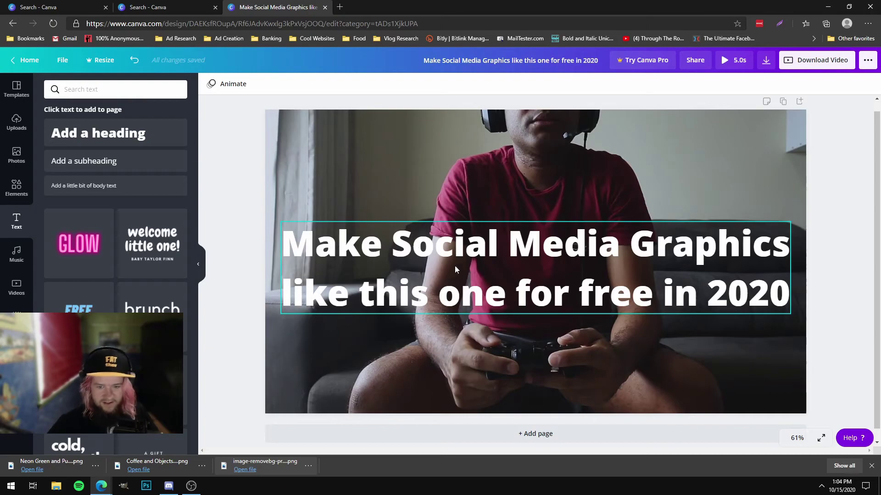
Download the finished design as an MP4 video
{"action": "left_click", "coordinate": [483, 245]}
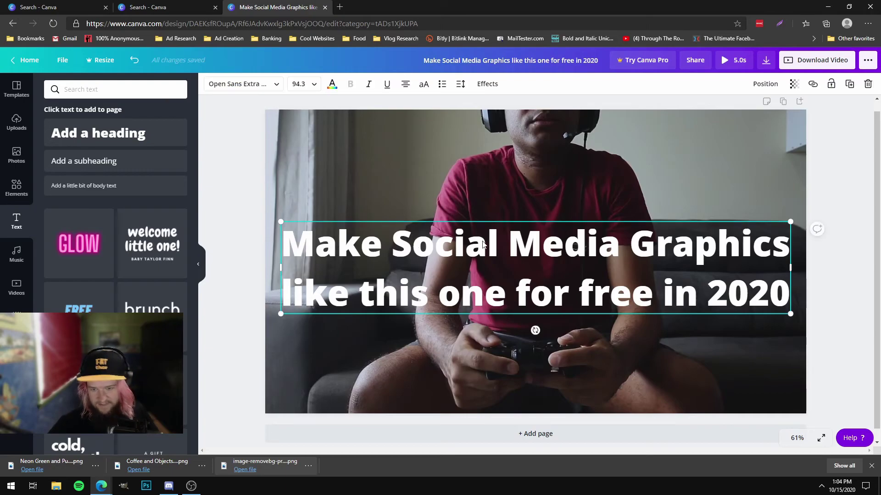
{"action": "left_click", "coordinate": [830, 147]}
{"action": "left_click", "coordinate": [816, 60]}
{"action": "left_click", "coordinate": [775, 163]}
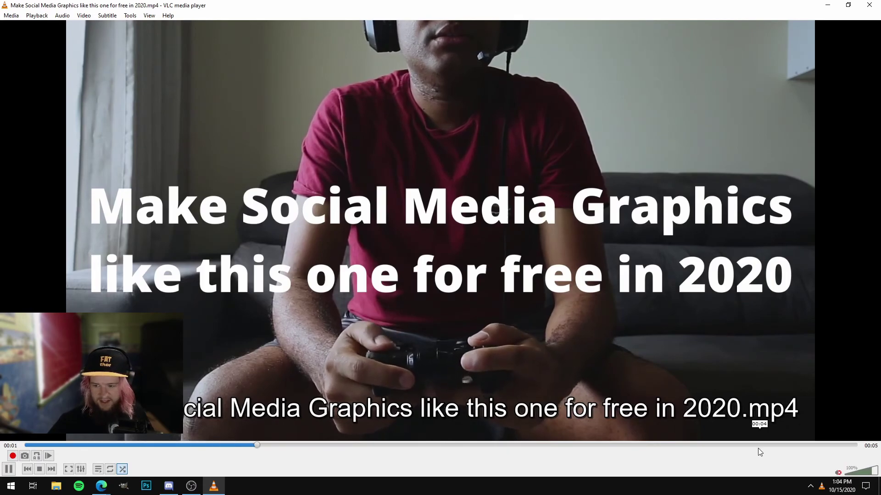
Watch the downloaded video in VLC media player at 125% volume, and return to the design in Canva
{"action": "scroll", "coordinate": [618, 321], "scroll_direction": "up", "scroll_amount": 5}
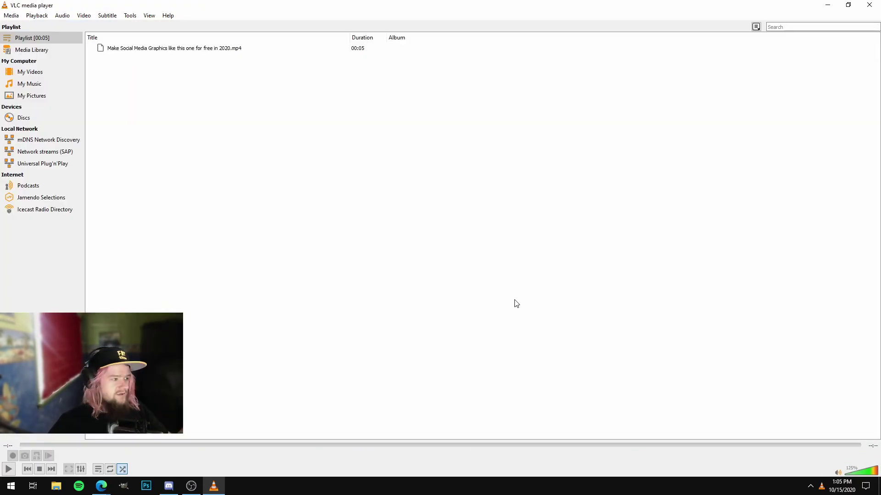
{"action": "left_click", "coordinate": [870, 5]}
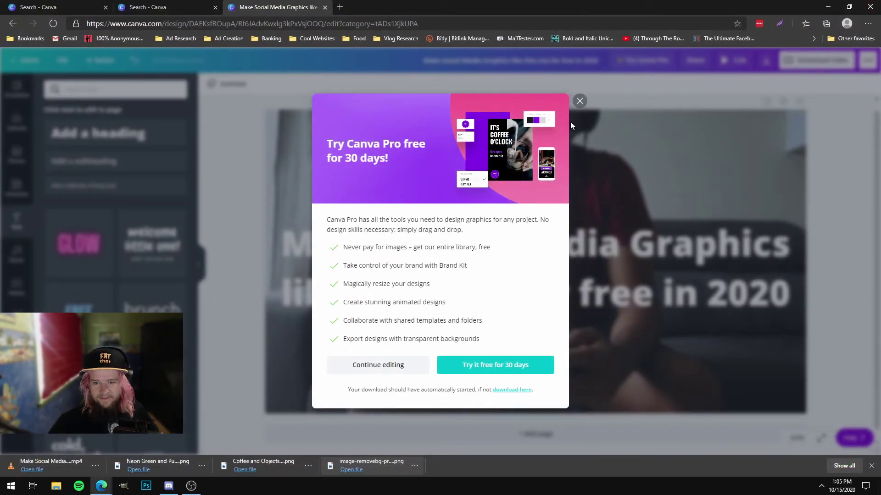
{"action": "left_click", "coordinate": [579, 100]}
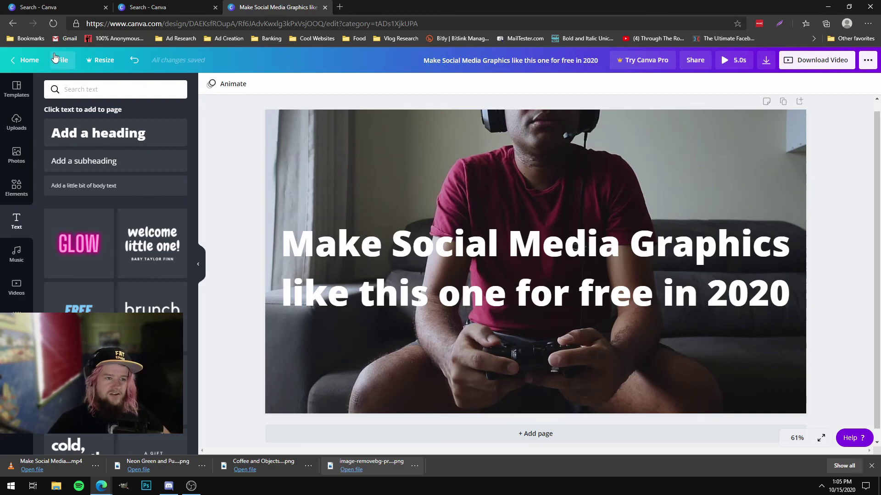
Return to the Canva home page and close the extra browser tabs
{"action": "left_click", "coordinate": [27, 59]}
{"action": "left_click", "coordinate": [215, 8]}
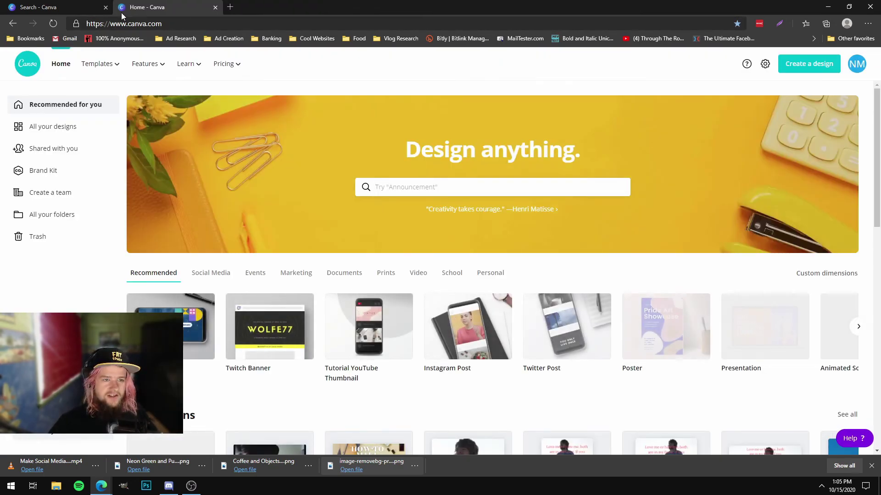
{"action": "left_click", "coordinate": [105, 7]}
Browse the search box's suggested design types and the recommended formats, saved designs and template categories on the home page
{"action": "left_click", "coordinate": [402, 186]}
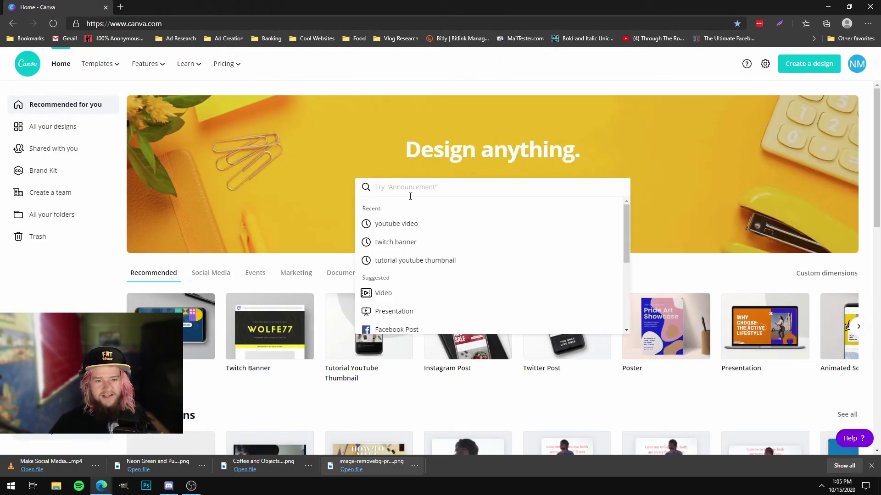
{"action": "scroll", "coordinate": [420, 252], "scroll_direction": "down", "scroll_amount": 4}
{"action": "scroll", "coordinate": [420, 255], "scroll_direction": "down", "scroll_amount": 1}
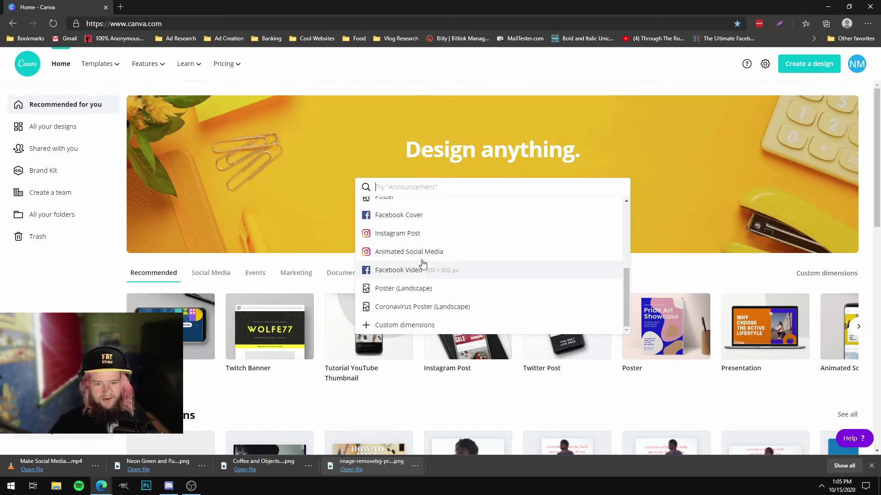
{"action": "scroll", "coordinate": [445, 256], "scroll_direction": "up", "scroll_amount": 1}
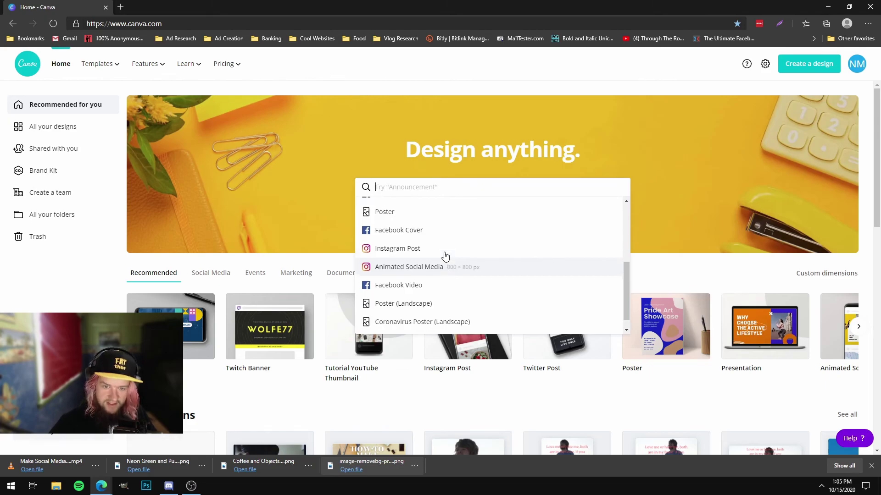
{"action": "scroll", "coordinate": [456, 291], "scroll_direction": "down", "scroll_amount": 3}
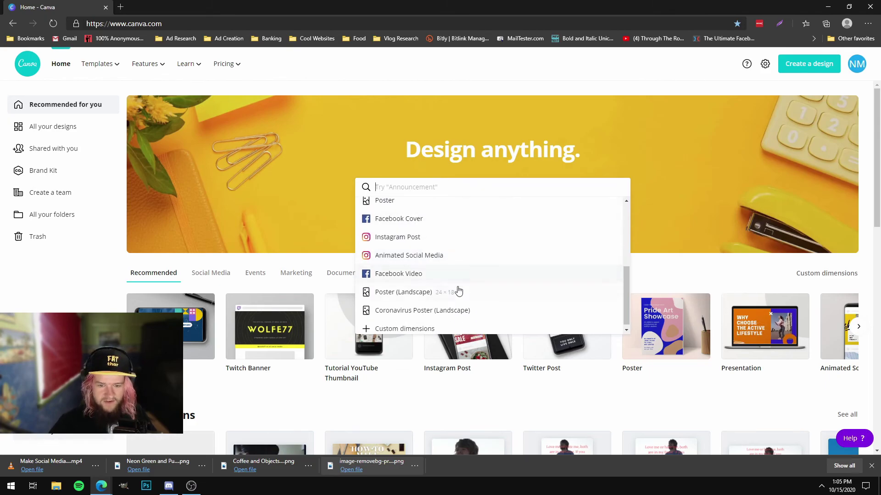
{"action": "left_click", "coordinate": [451, 296]}
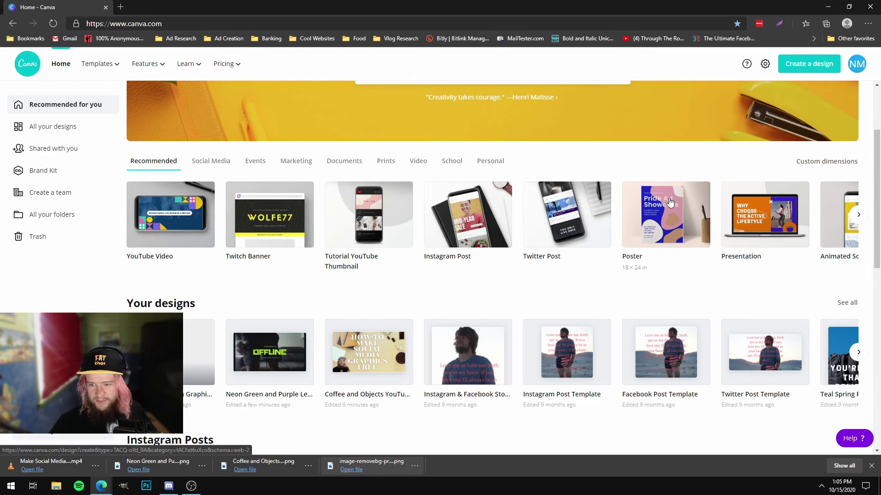
{"action": "scroll", "coordinate": [546, 252], "scroll_direction": "up", "scroll_amount": 3}
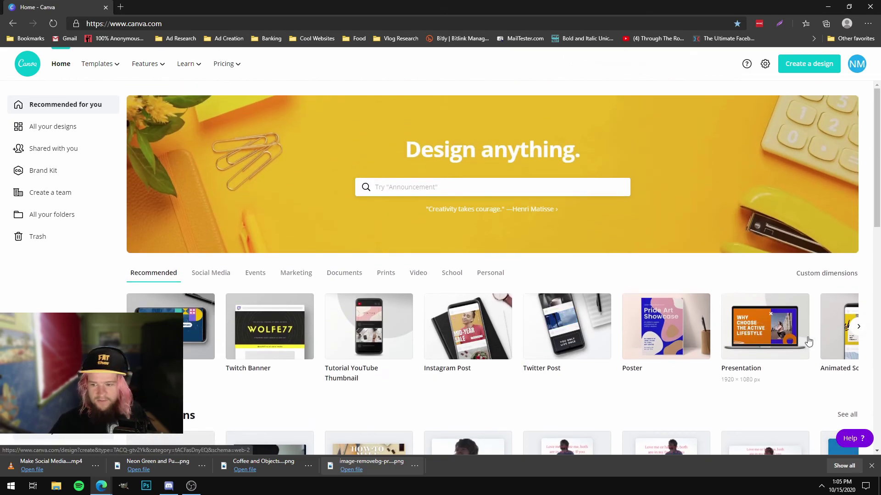
{"action": "left_click", "coordinate": [858, 327]}
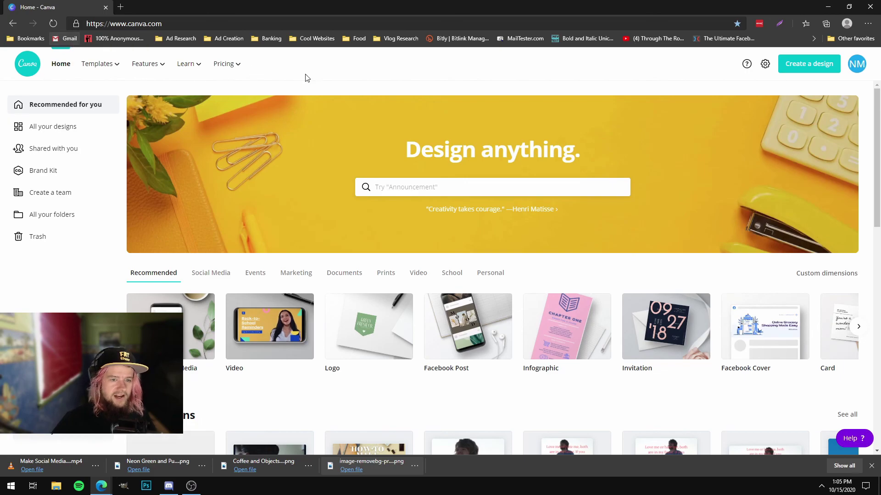
{"action": "scroll", "coordinate": [336, 139], "scroll_direction": "down", "scroll_amount": 5}
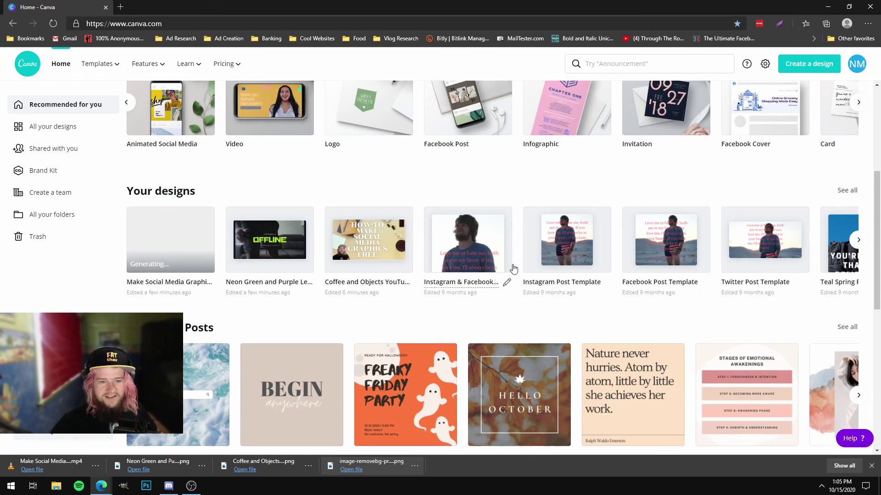
{"action": "scroll", "coordinate": [505, 285], "scroll_direction": "up", "scroll_amount": 5}
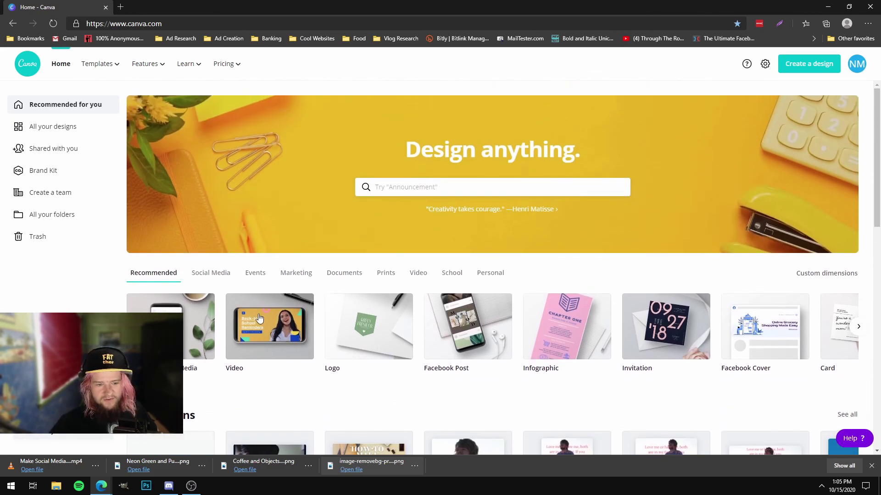
{"action": "scroll", "coordinate": [349, 257], "scroll_direction": "down", "scroll_amount": 10}
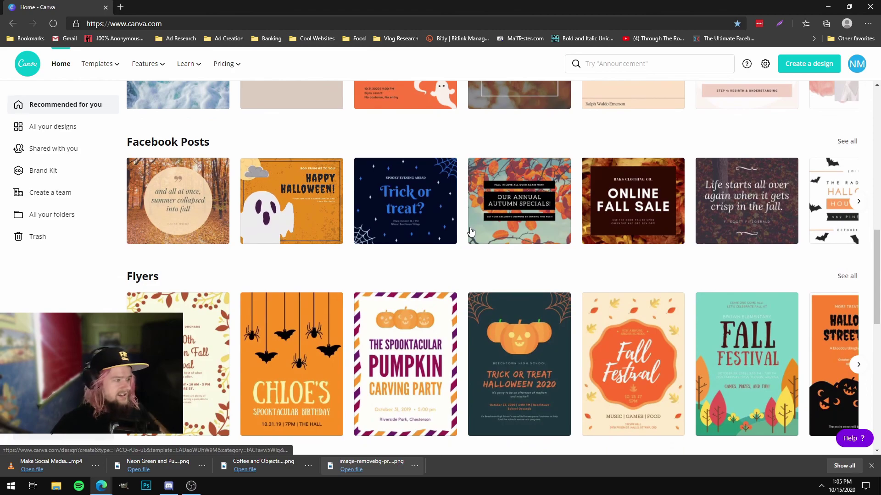